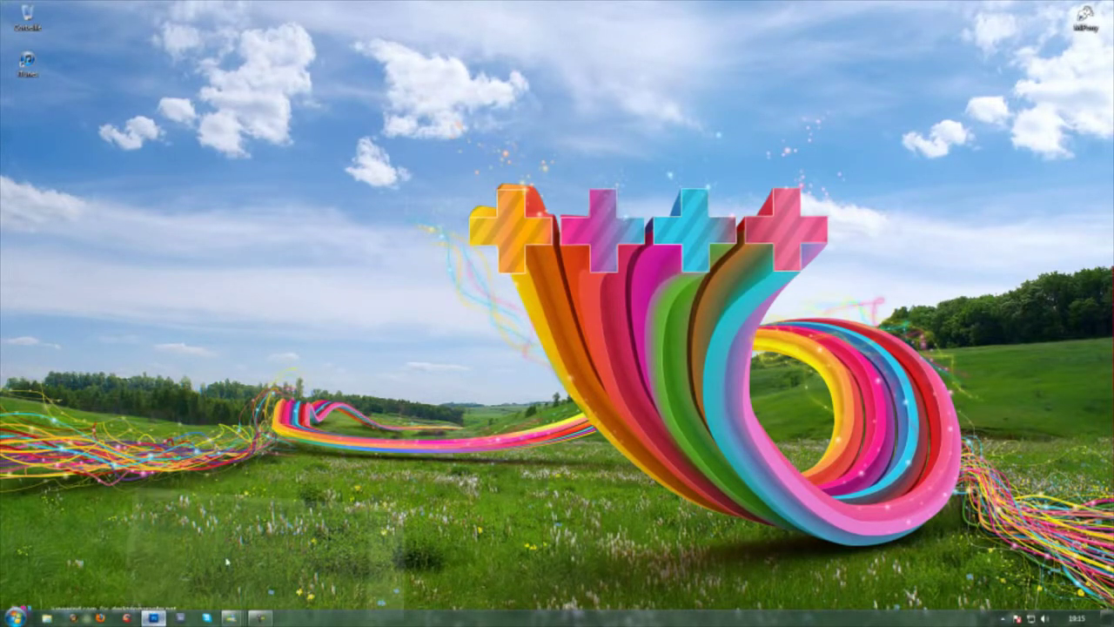
# Step: Open stock.jpg and duplicate its background onto a new layer, Calque 1
pyautogui.click(153, 618)
pyautogui.click(40, 10)
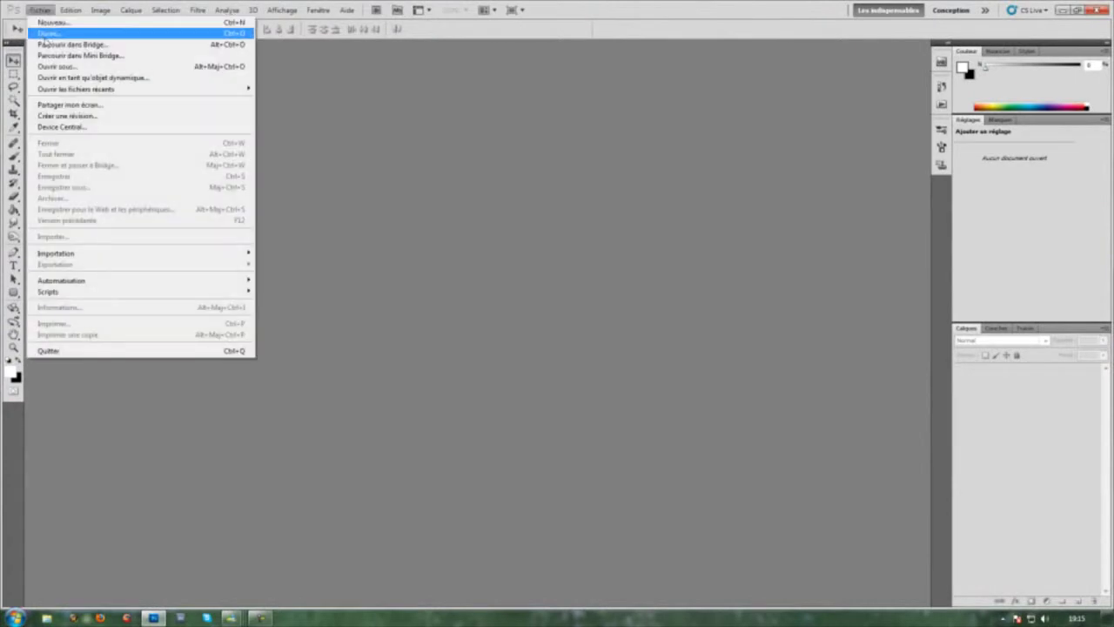
pyautogui.click(43, 33)
pyautogui.doubleClick(294, 153)
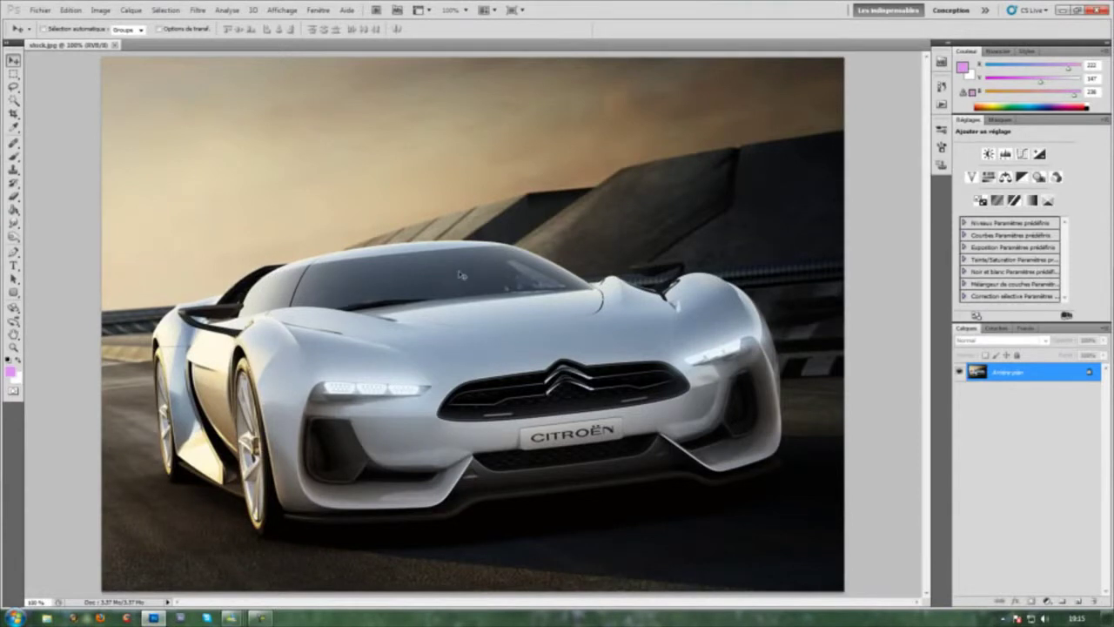
pyautogui.hotkey('ctrl', 'j')
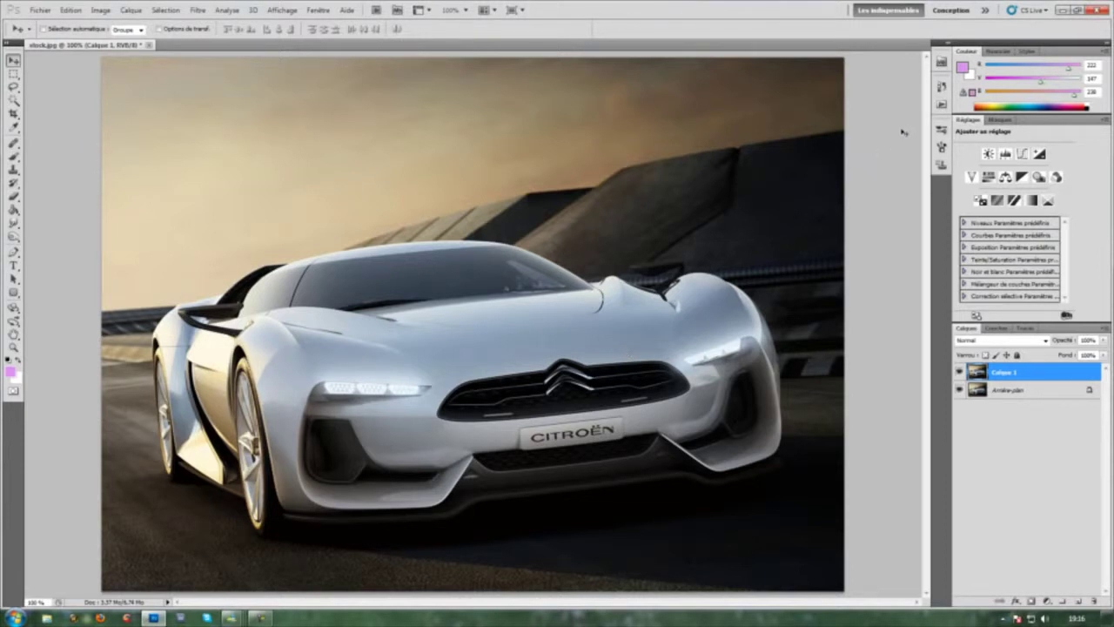
# Step: Switch from the History panel to the Scripts (Actions) panel, leaving the Fenêtre menu unchanged
pyautogui.click(941, 89)
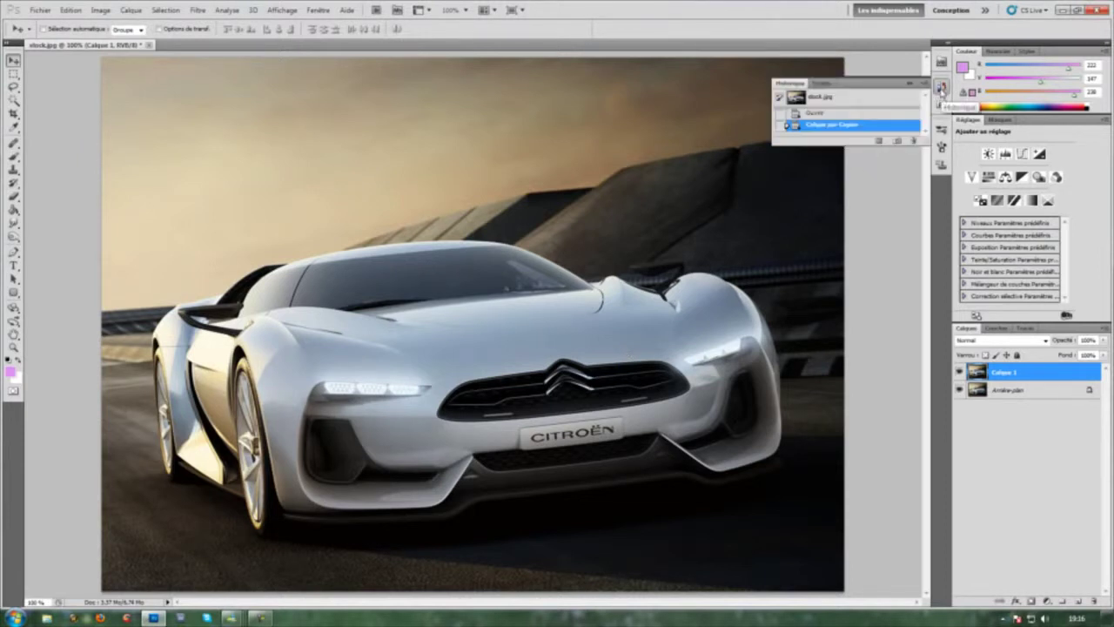
pyautogui.click(820, 84)
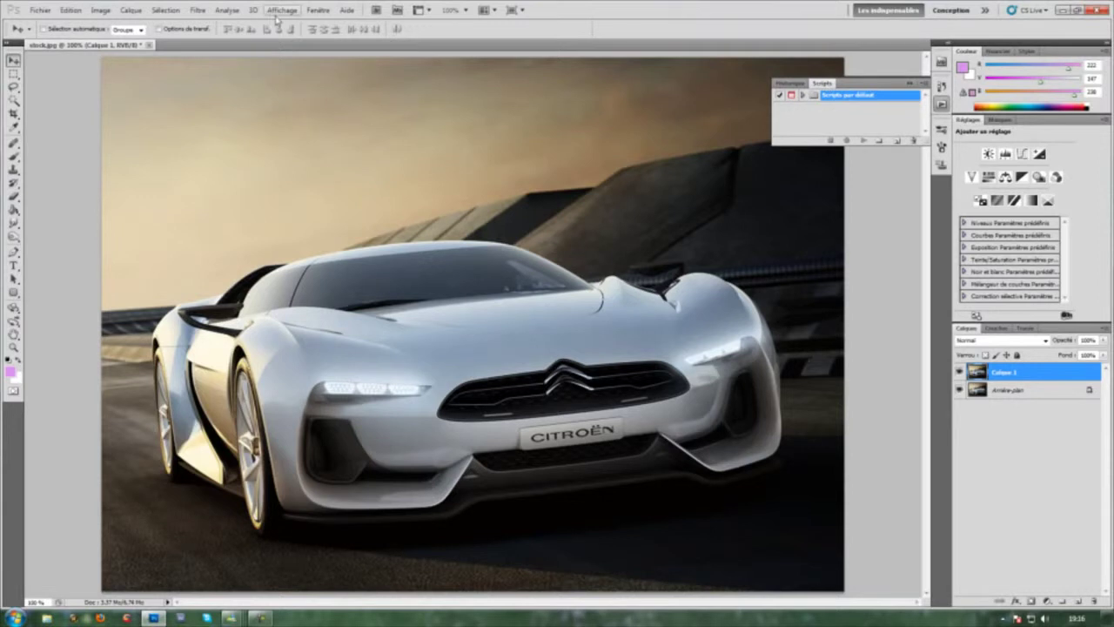
pyautogui.click(318, 9)
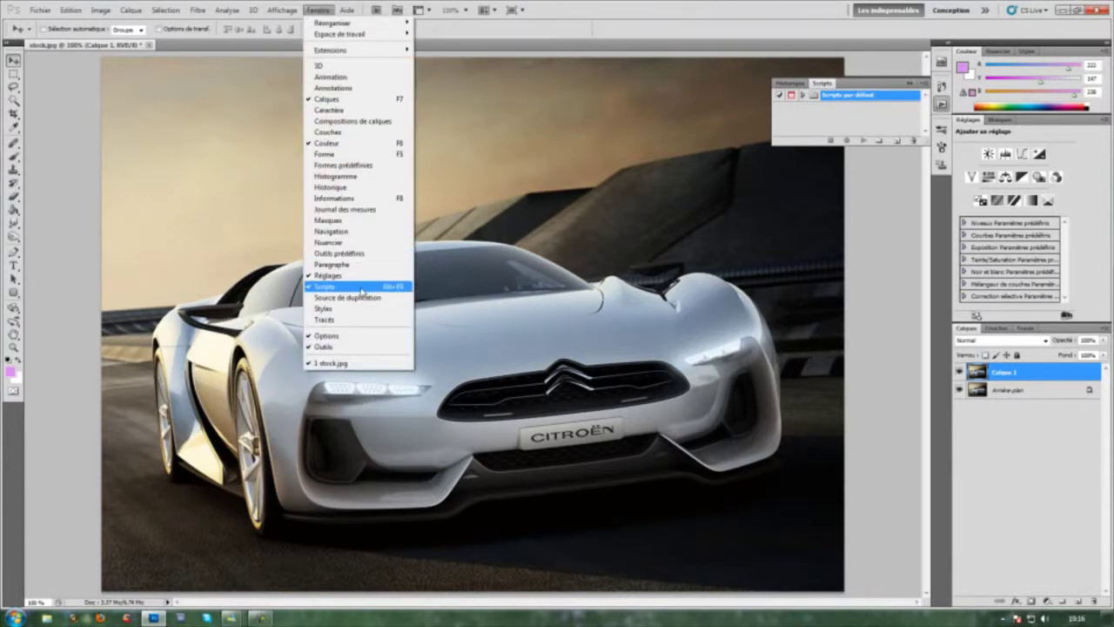
pyautogui.click(330, 10)
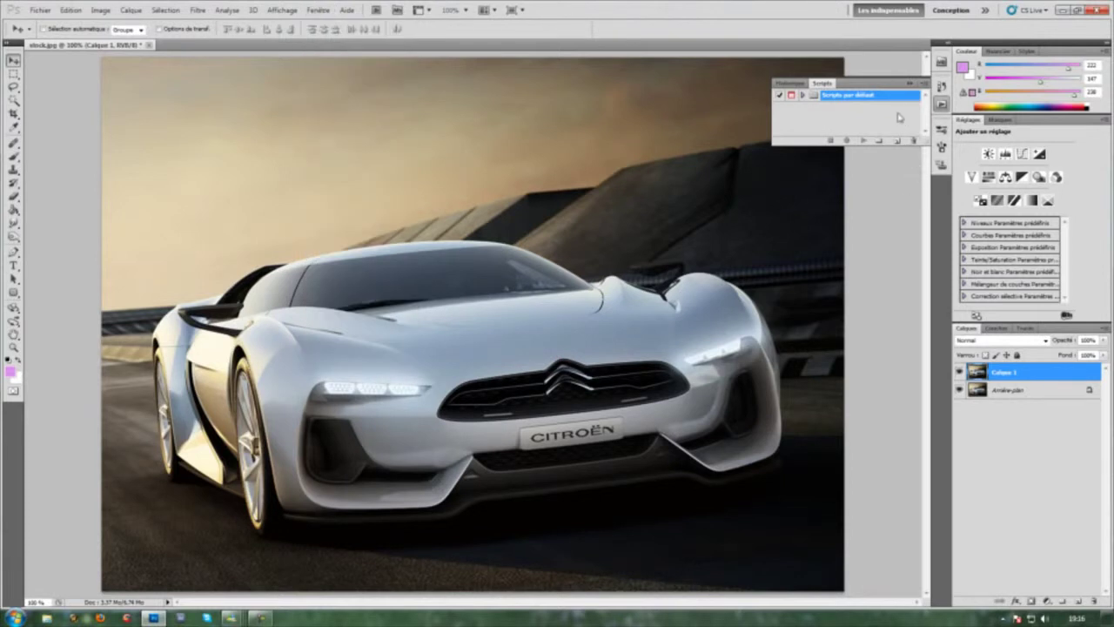
# Step: Browse the Scripts par défaut actions, such as Vignette (sélection), then collapse the set
pyautogui.click(806, 94)
pyautogui.scroll(-2, 831, 116)
pyautogui.scroll(-1, 834, 117)
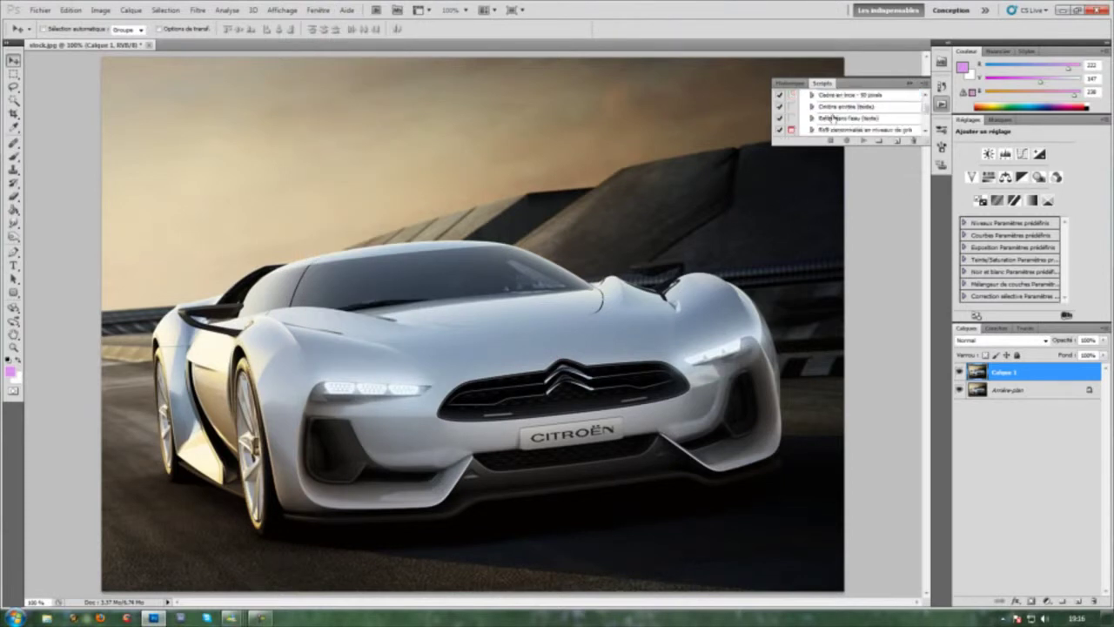
pyautogui.scroll(1, 833, 117)
pyautogui.scroll(2, 833, 120)
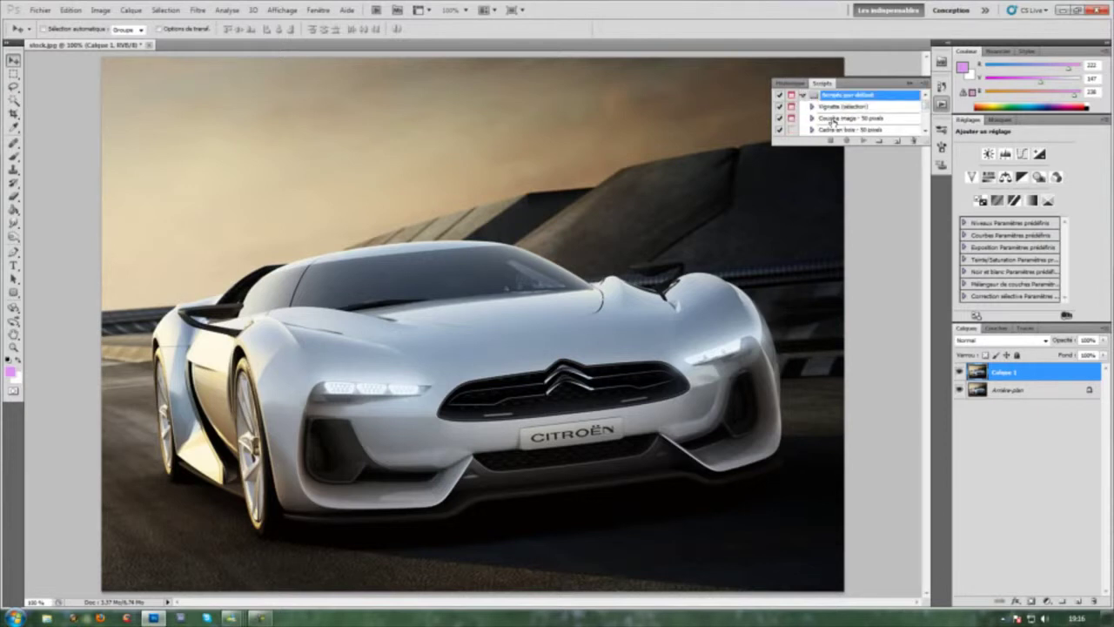
pyautogui.scroll(-1, 833, 121)
pyautogui.scroll(-1, 833, 121)
pyautogui.scroll(-1, 833, 121)
pyautogui.scroll(-2, 833, 122)
pyautogui.scroll(-2, 833, 122)
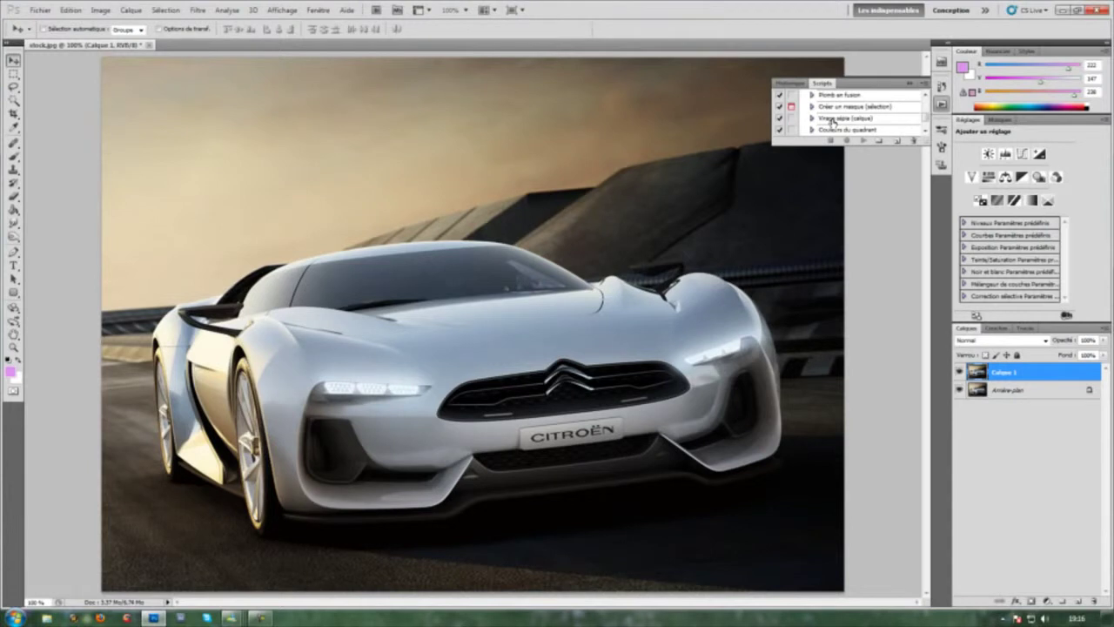
pyautogui.scroll(-2, 833, 122)
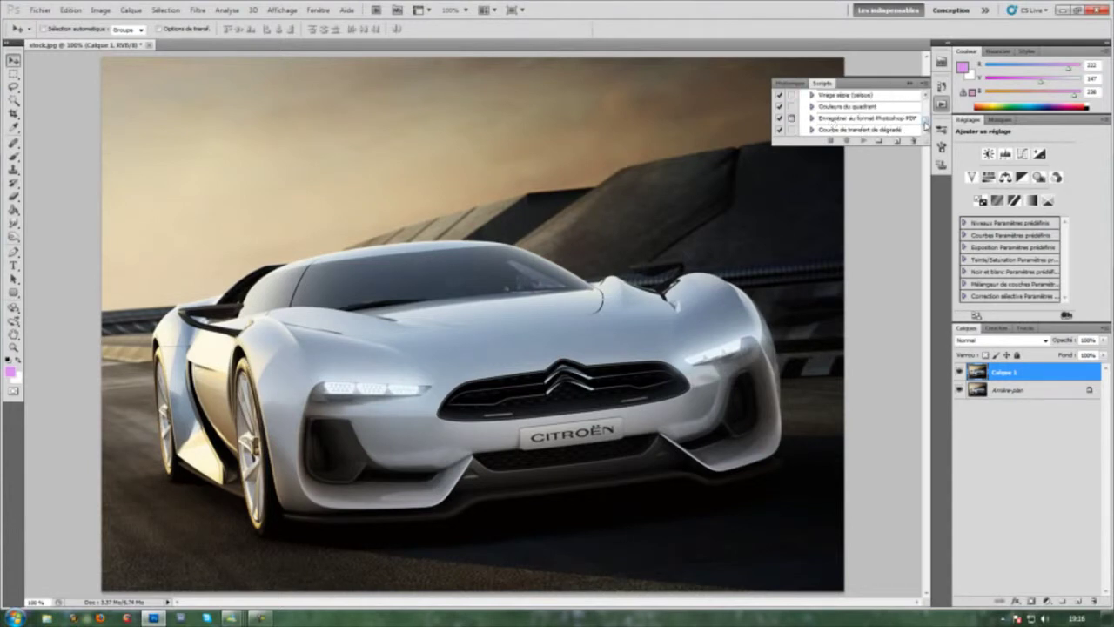
pyautogui.moveTo(925, 125); pyautogui.dragTo(926, 96)
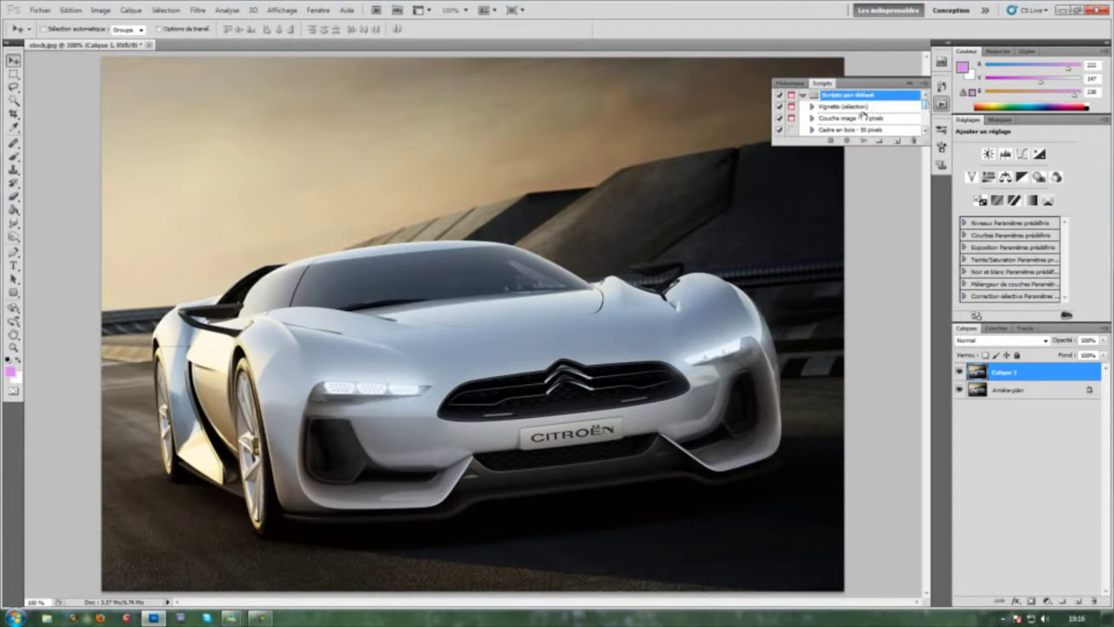
pyautogui.click(802, 94)
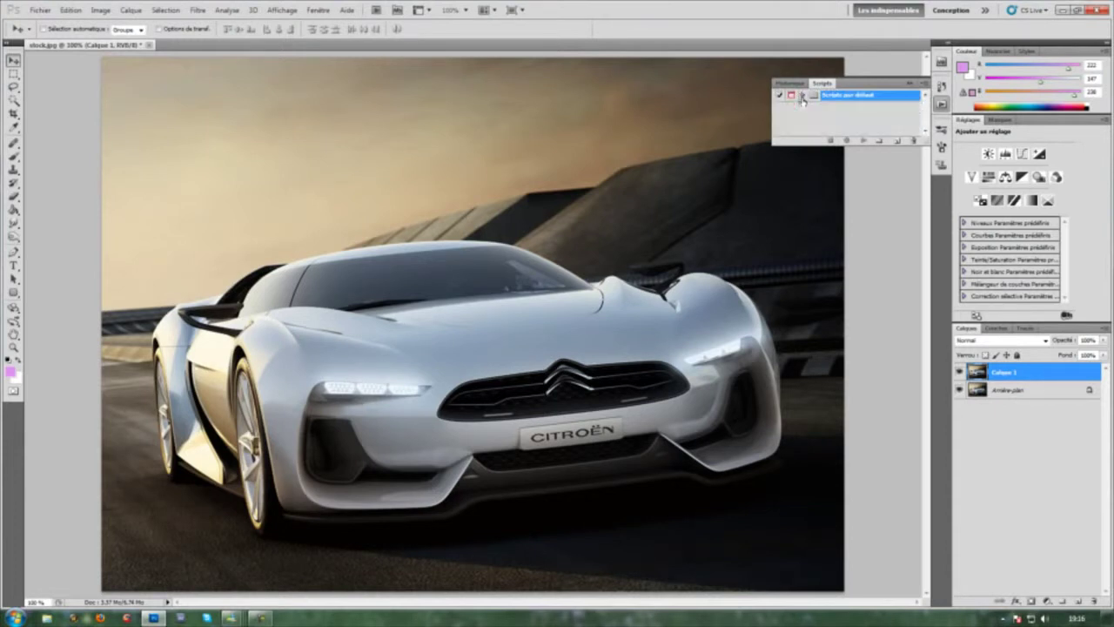
# Step: Create an empty actions set named 'Mes scripts'
pyautogui.click(882, 140)
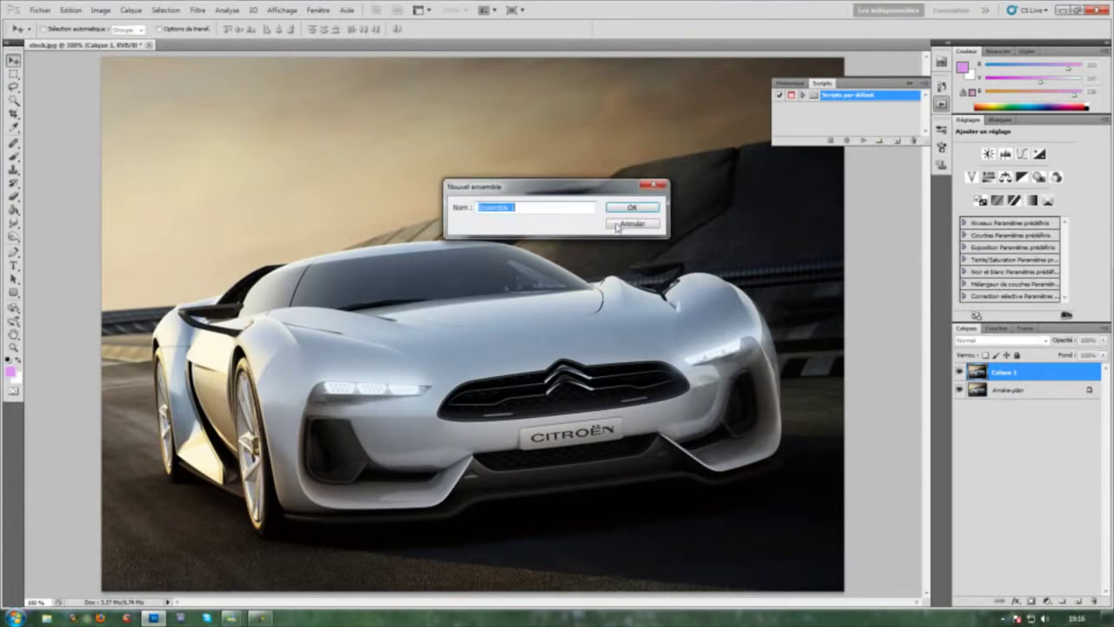
pyautogui.write('Mes scripts')
pyautogui.click(620, 209)
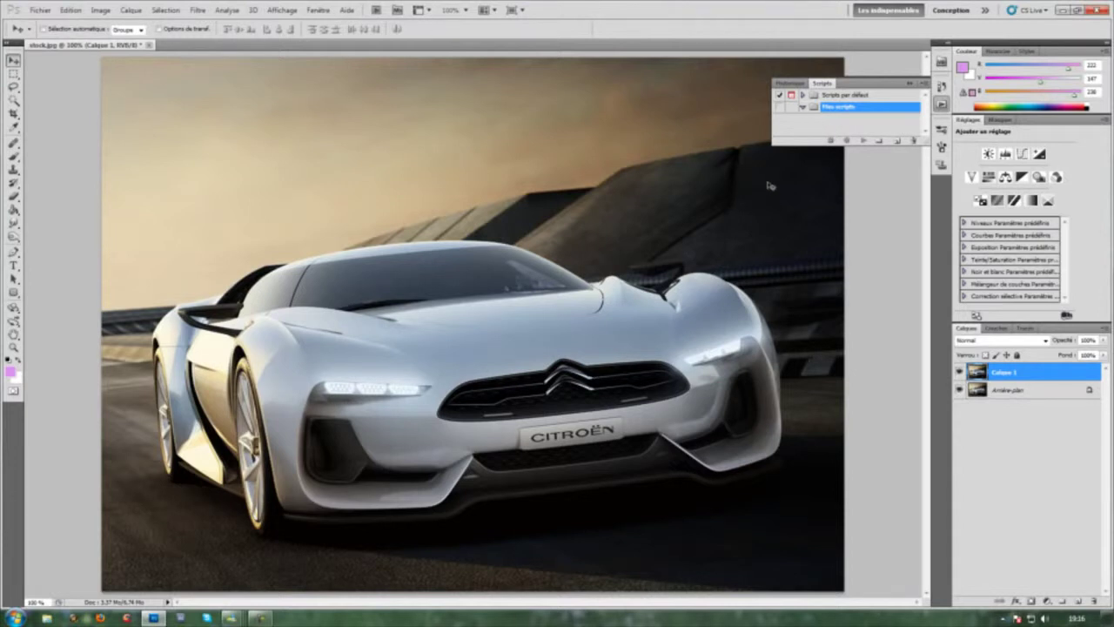
pyautogui.click(899, 142)
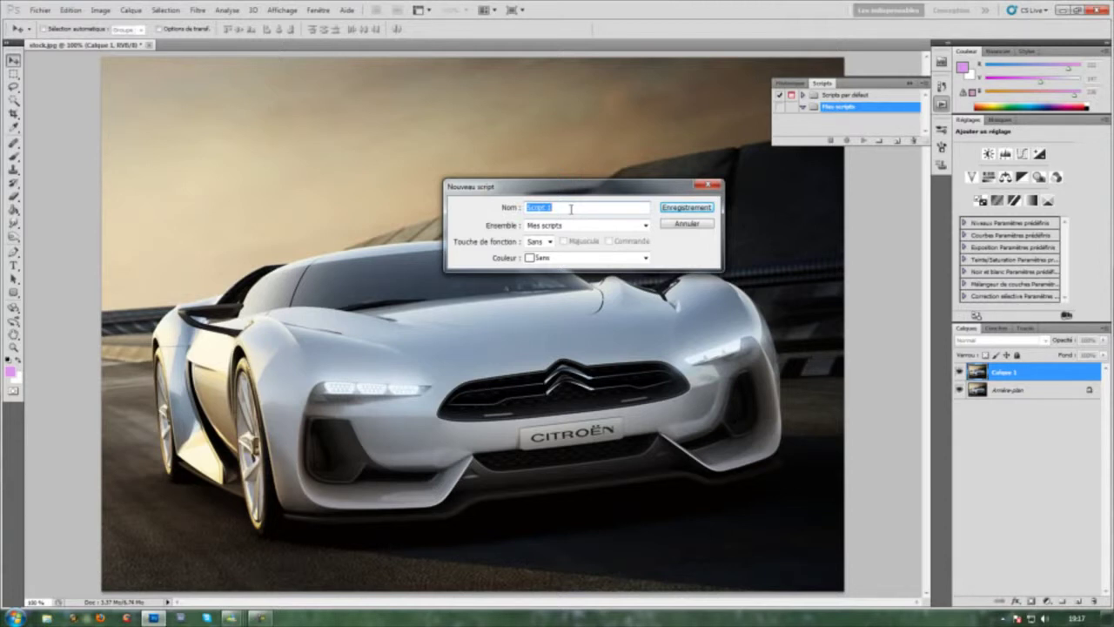
# Step: Name the new action 'Courbe dégradé + redimensionnement' and start recording it
pyautogui.write('Courbe ')
pyautogui.write('dégradé + redimensionnement')
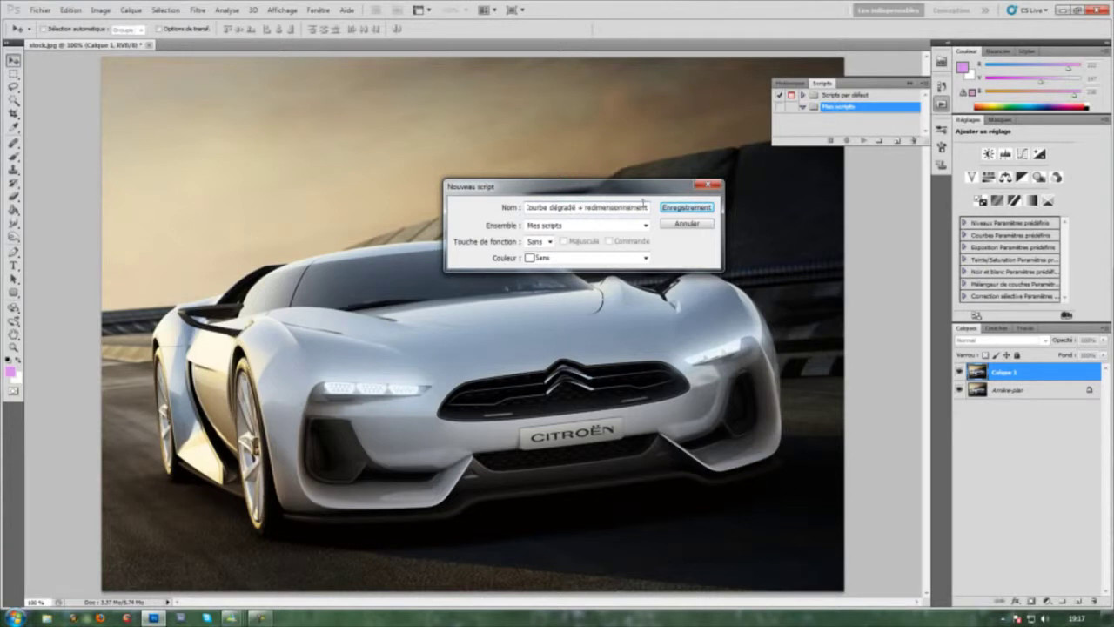
pyautogui.click(686, 208)
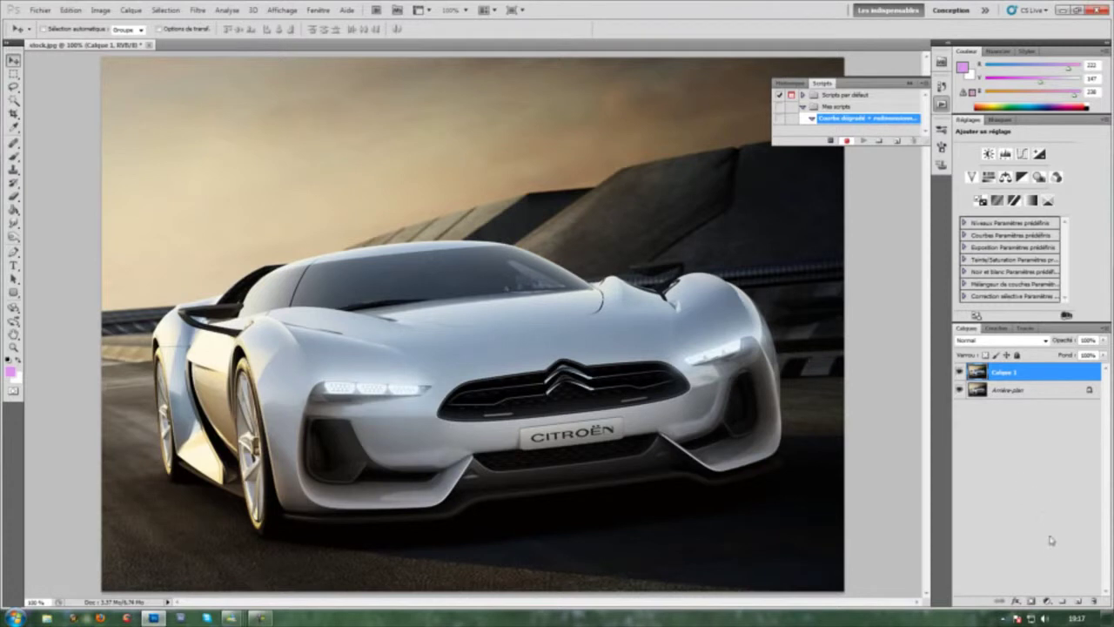
# Step: Add a black-to-white gradient map layer in Lumière tamisée mode at about 33% opacity
pyautogui.click(1048, 601)
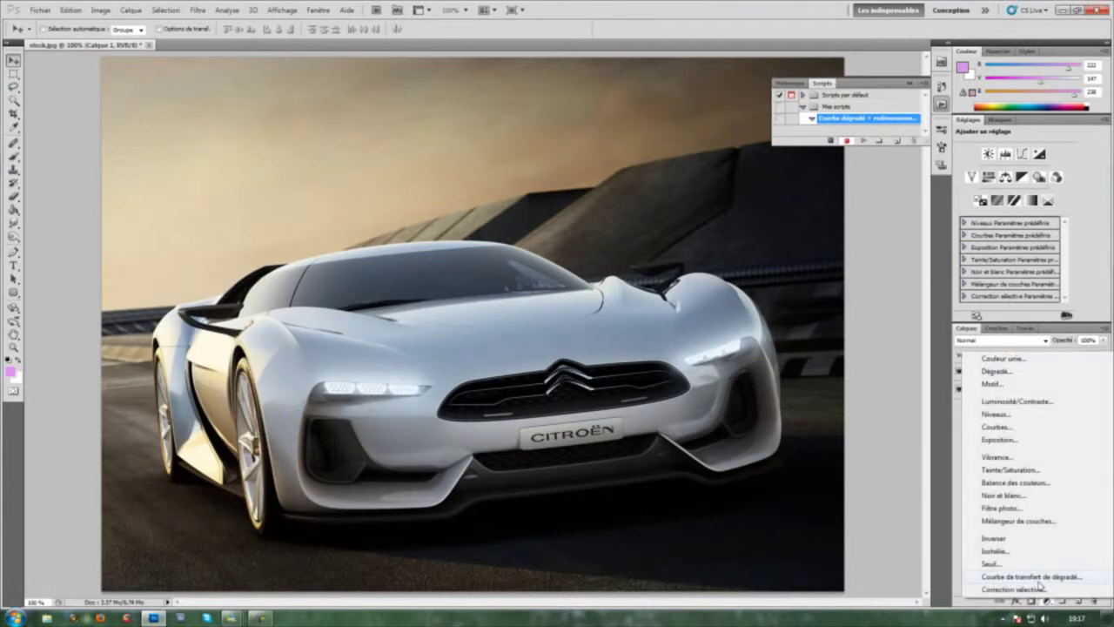
pyautogui.click(1039, 578)
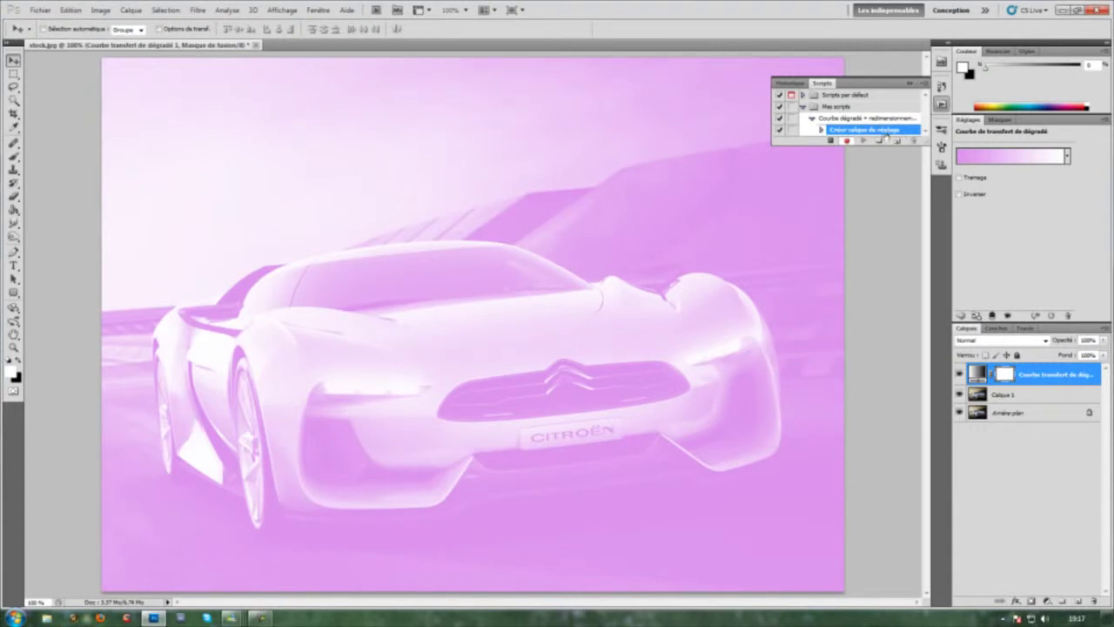
pyautogui.click(1068, 157)
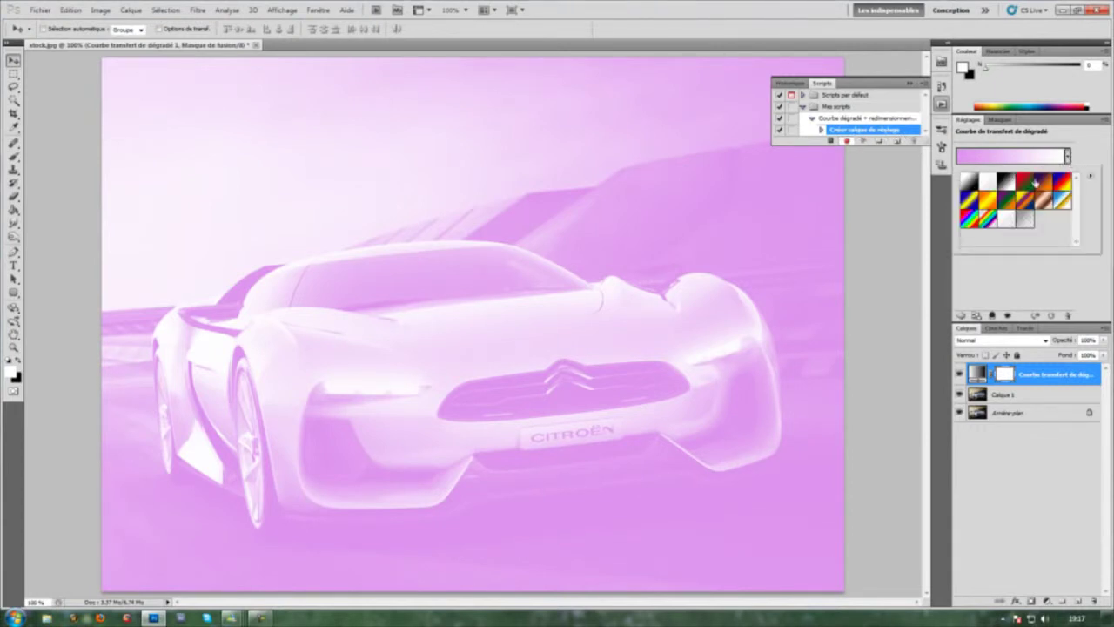
pyautogui.click(1010, 185)
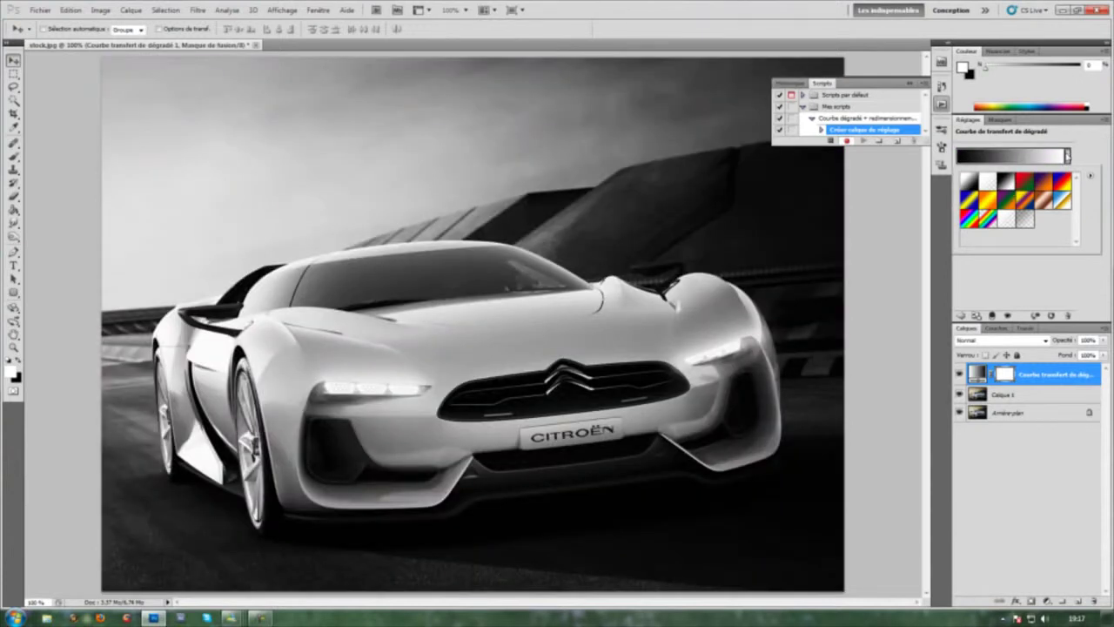
pyautogui.click(1036, 244)
pyautogui.click(1001, 341)
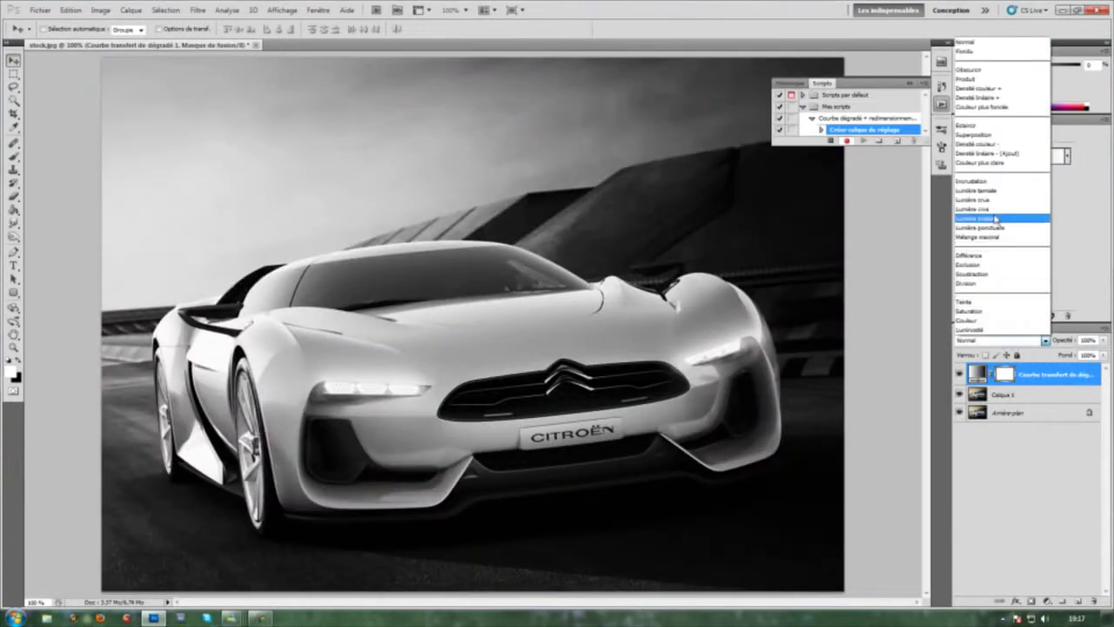
pyautogui.click(998, 185)
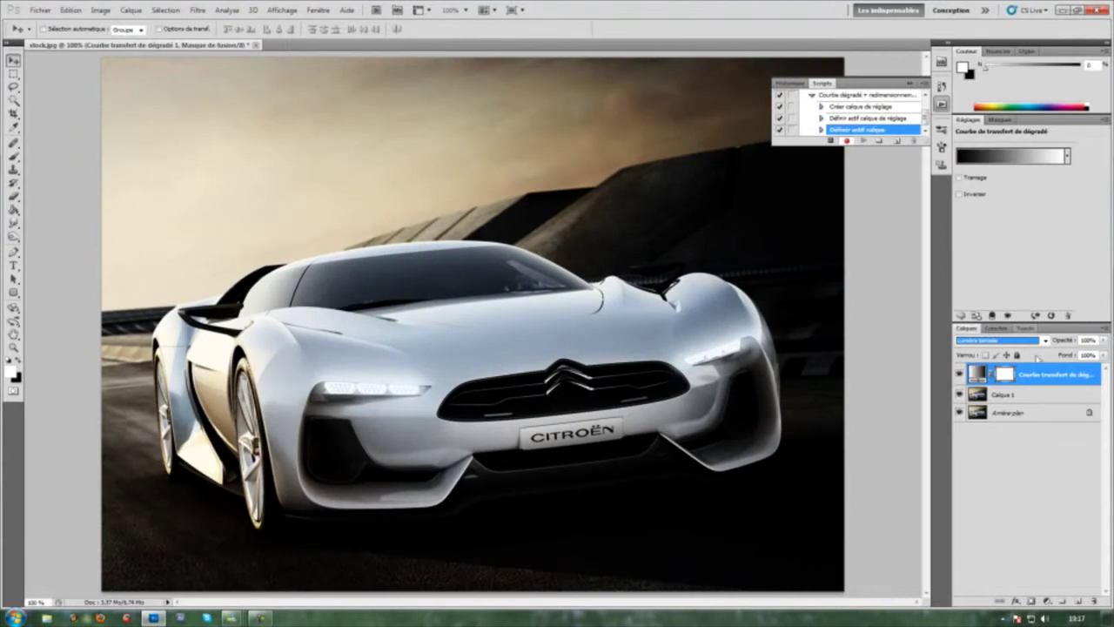
pyautogui.moveTo(1065, 343); pyautogui.dragTo(1057, 344)
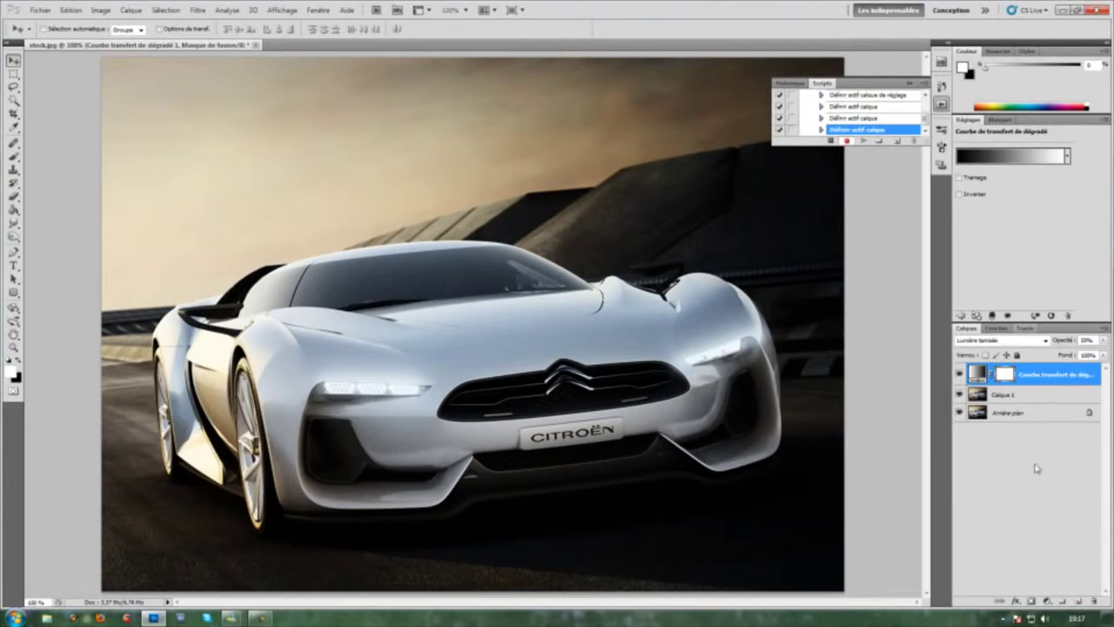
# Step: Add a second, violet-to-orange gradient map layer blended in Lumière tamisée
pyautogui.click(1046, 601)
pyautogui.click(1036, 576)
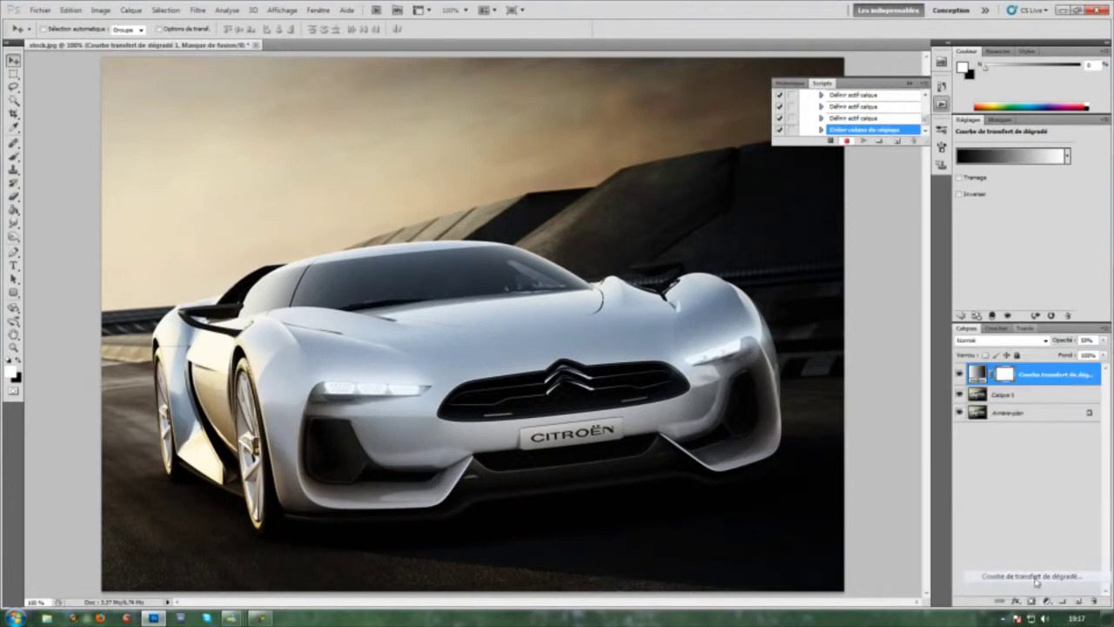
pyautogui.click(1066, 157)
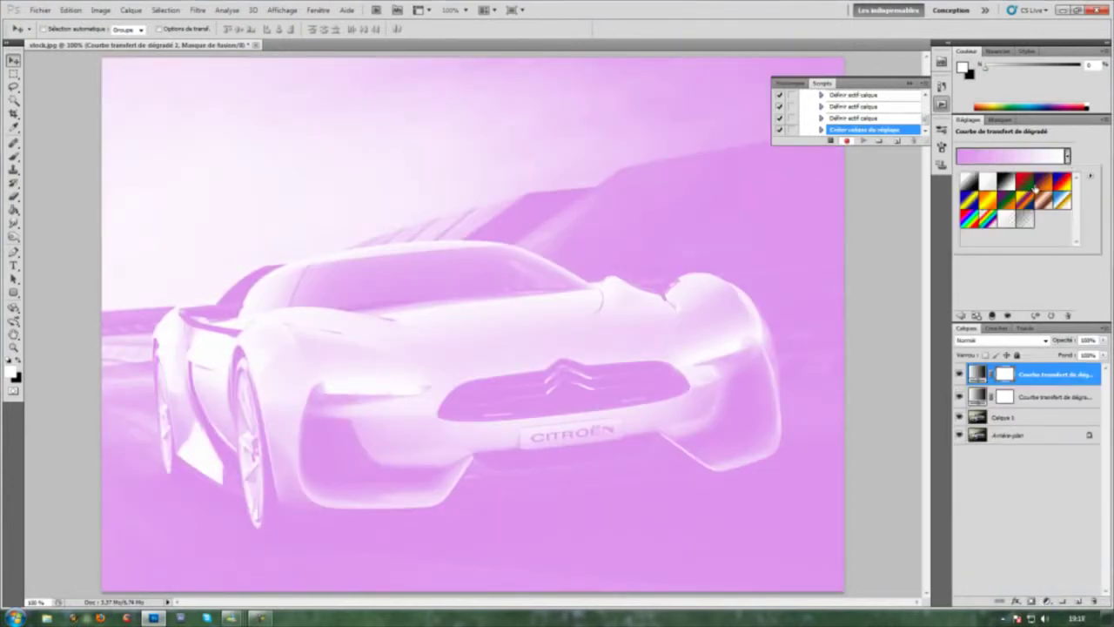
pyautogui.click(1042, 181)
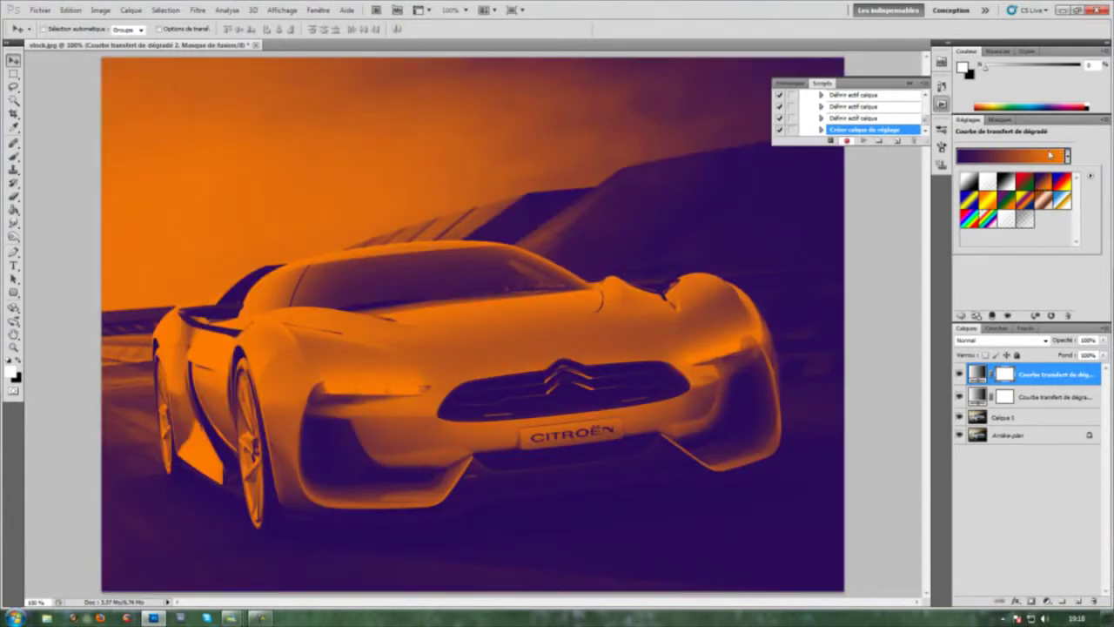
pyautogui.click(1067, 156)
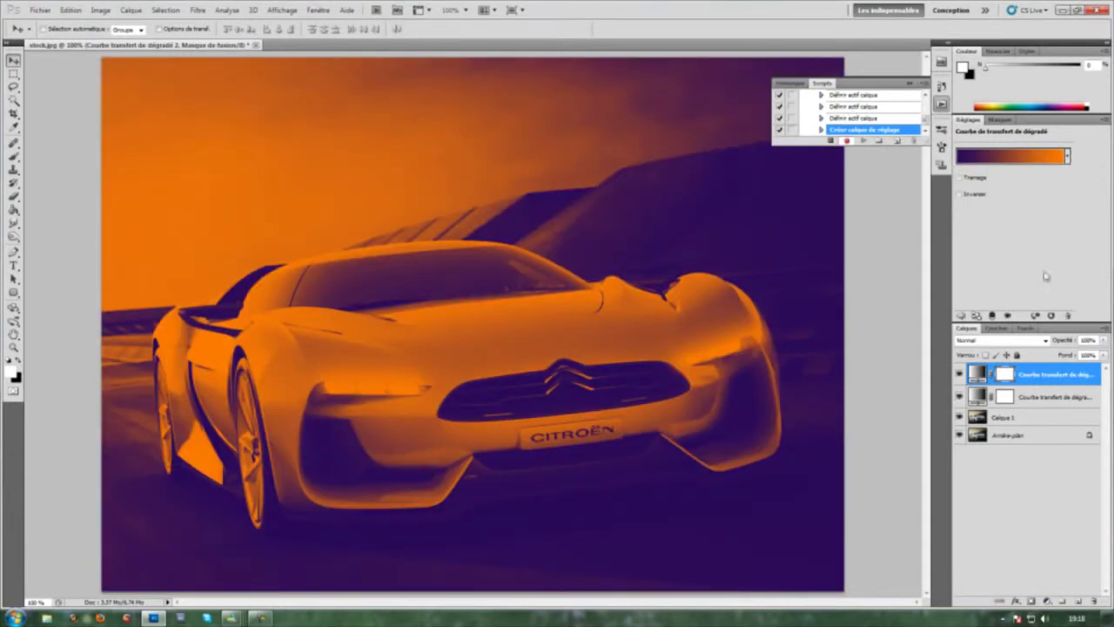
pyautogui.click(1001, 340)
pyautogui.click(1001, 191)
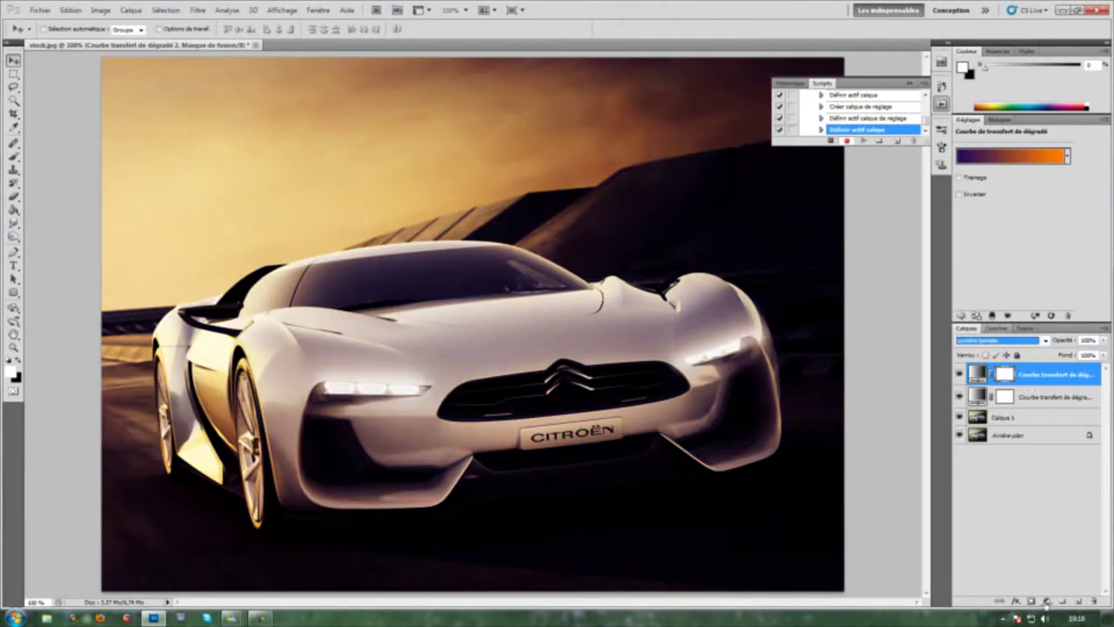
# Step: Set that layer's opacity to 47% and marquee-select the entire canvas
pyautogui.moveTo(1067, 341); pyautogui.dragTo(1033, 342)
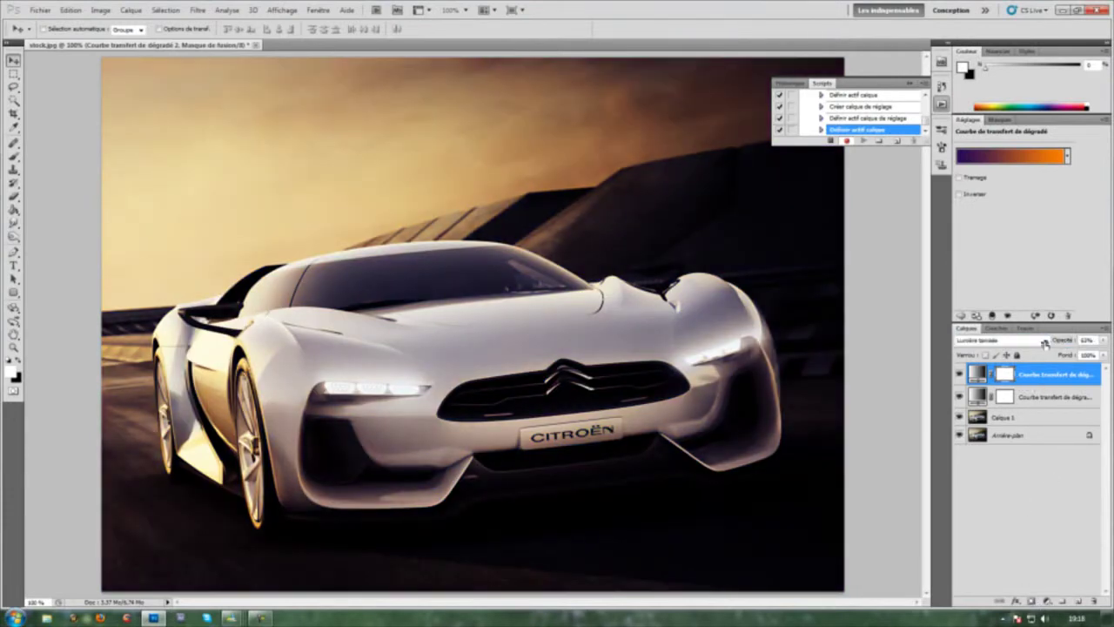
pyautogui.moveTo(1034, 343); pyautogui.dragTo(1037, 344)
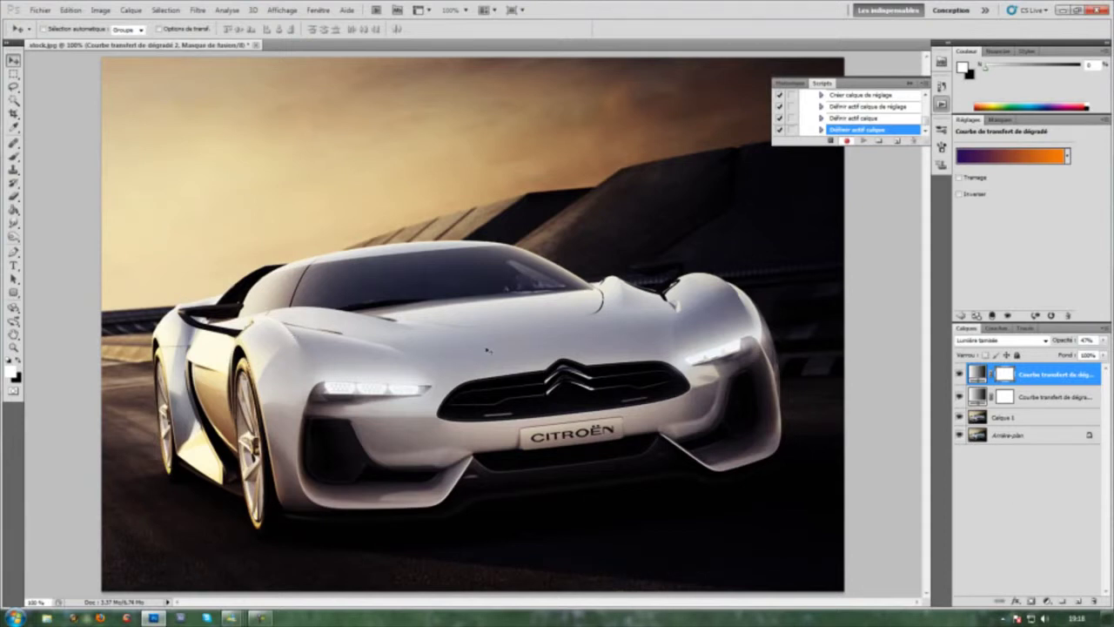
pyautogui.click(14, 74)
pyautogui.moveTo(102, 59)
pyautogui.mouseDown()
pyautogui.moveTo(267, 234)
pyautogui.moveTo(940, 604)
pyautogui.mouseUp()
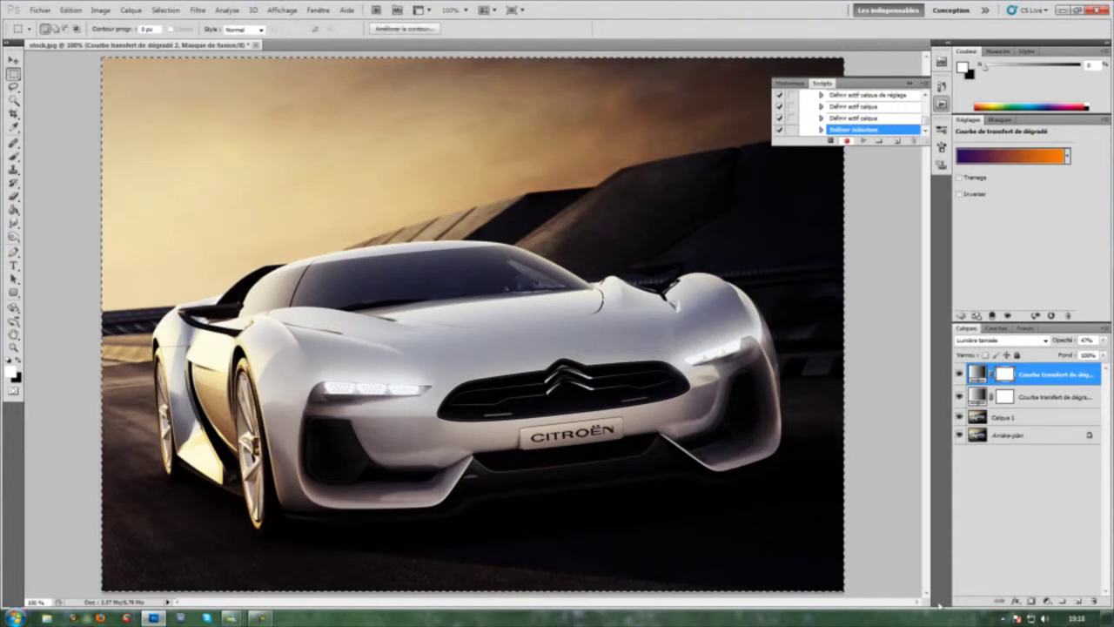
# Step: Stroke Calque 1 with a white Contour around the selection, then deselect
pyautogui.click(1005, 417)
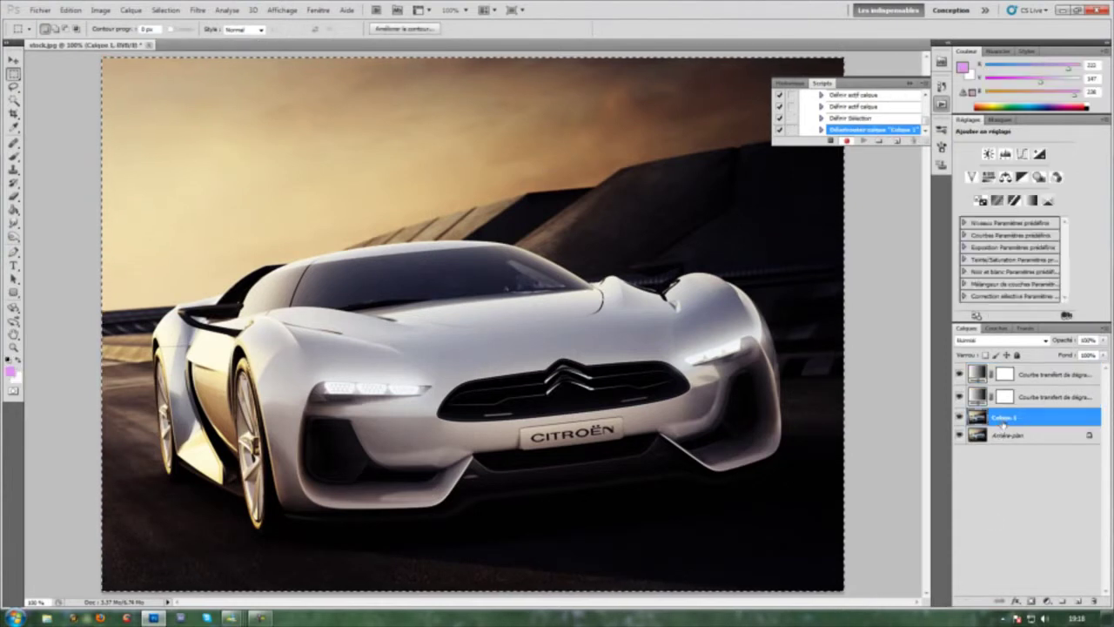
pyautogui.click(70, 11)
pyautogui.click(83, 186)
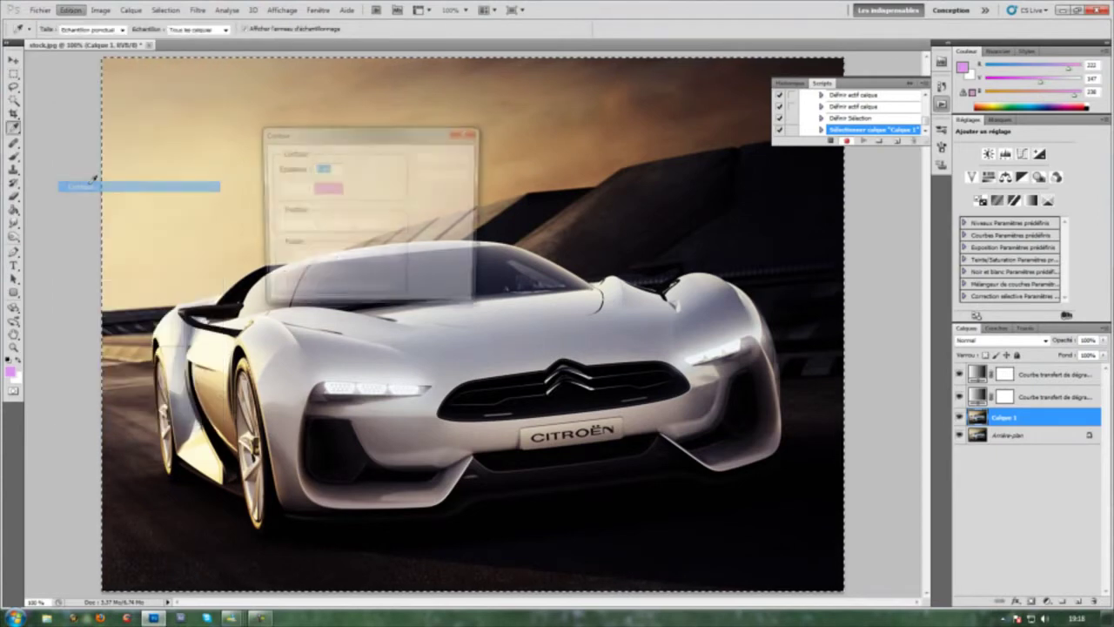
pyautogui.click(313, 190)
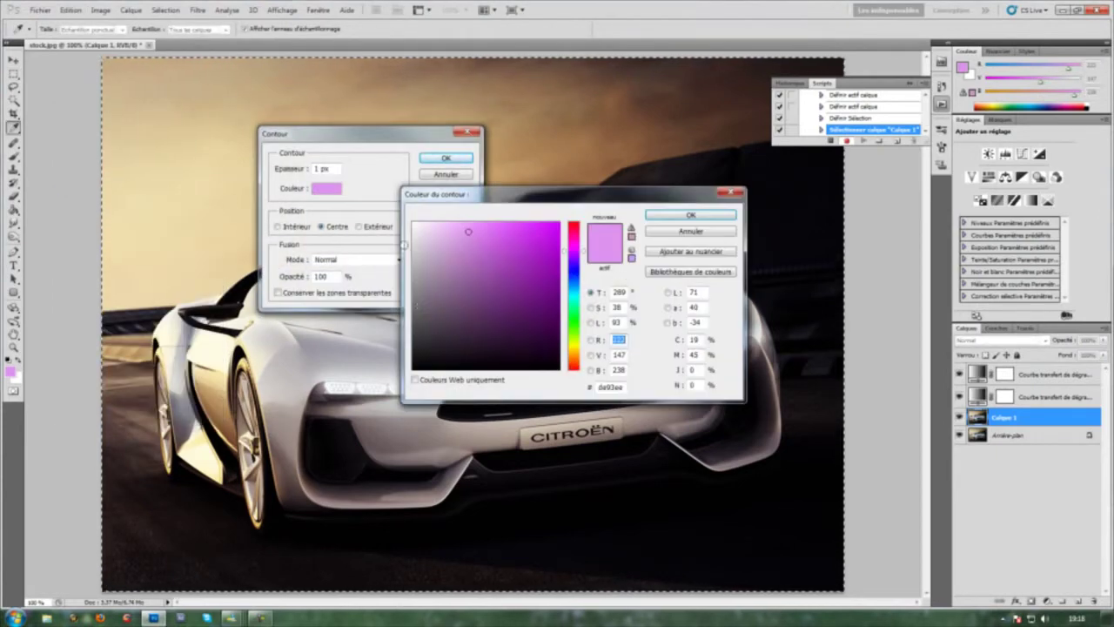
pyautogui.click(691, 215)
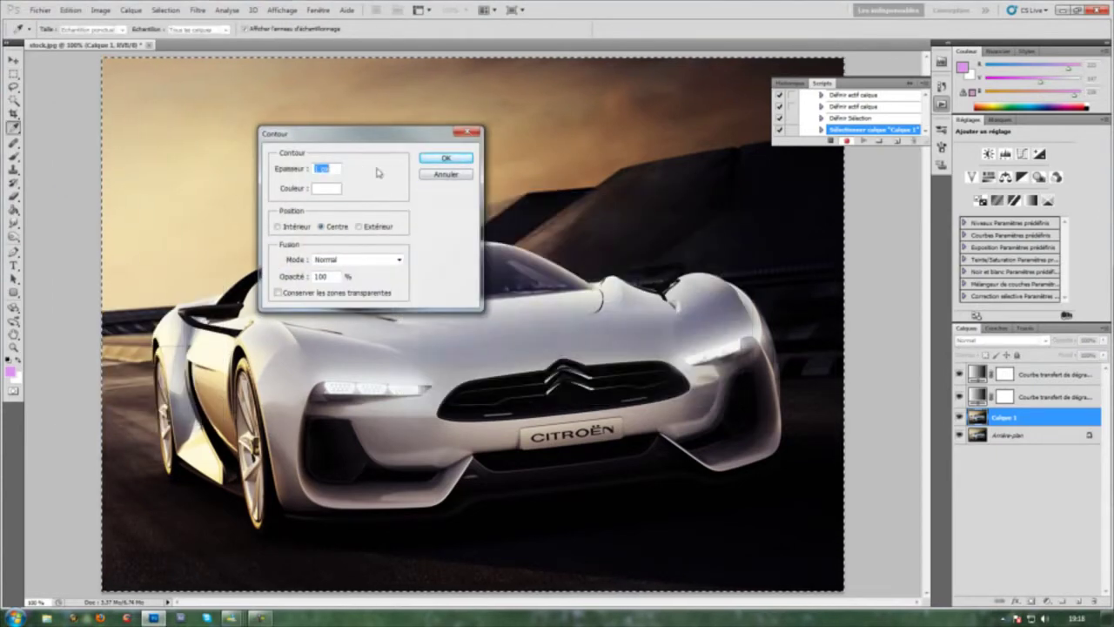
pyautogui.click(446, 157)
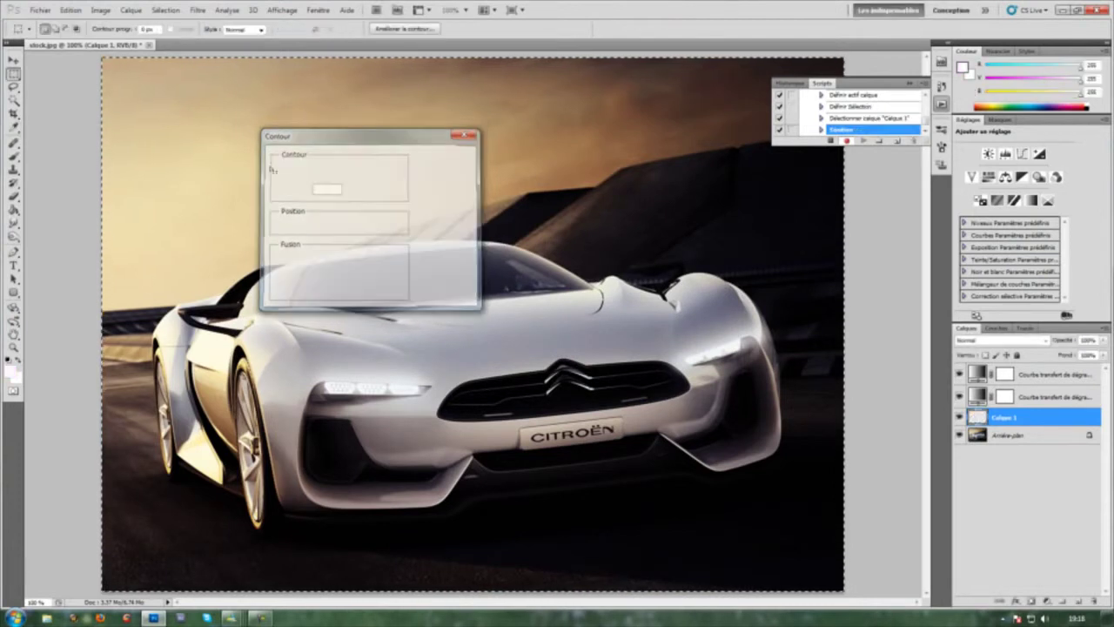
pyautogui.hotkey('ctrl', 'd')
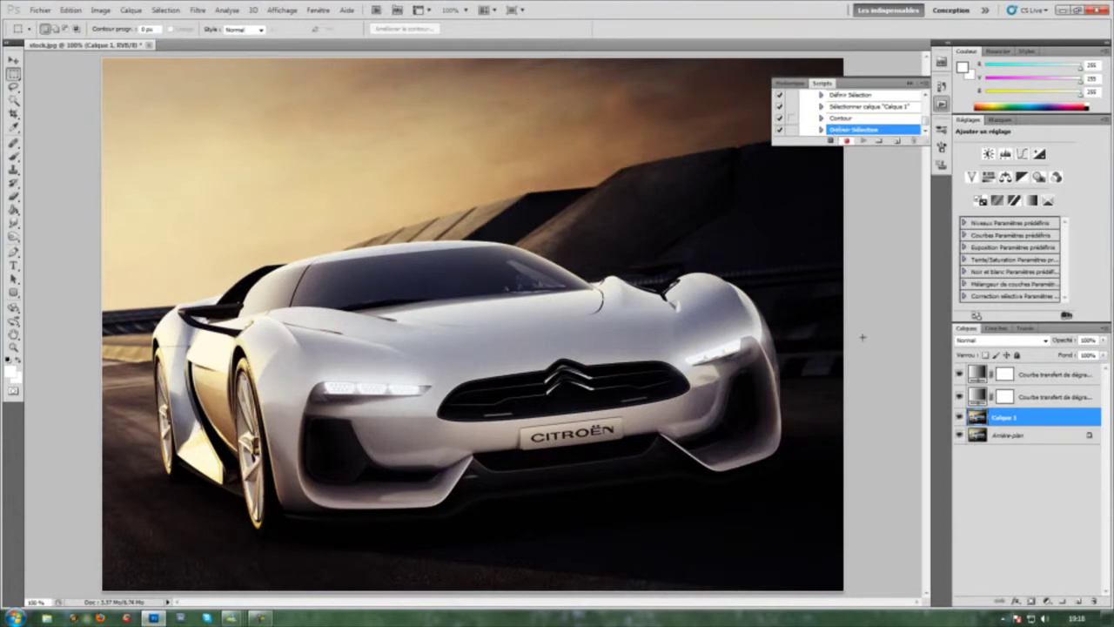
pyautogui.click(102, 10)
# Step: Resize the image to 800 pixels wide (800 × 575) with proportions kept
pyautogui.click(102, 11)
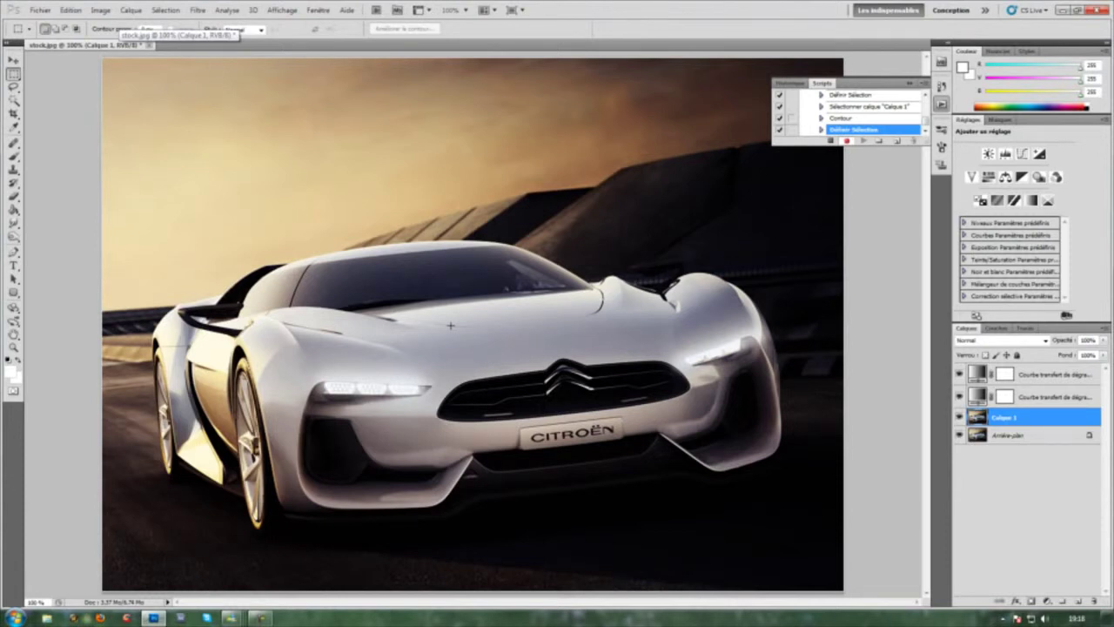
pyautogui.click(101, 10)
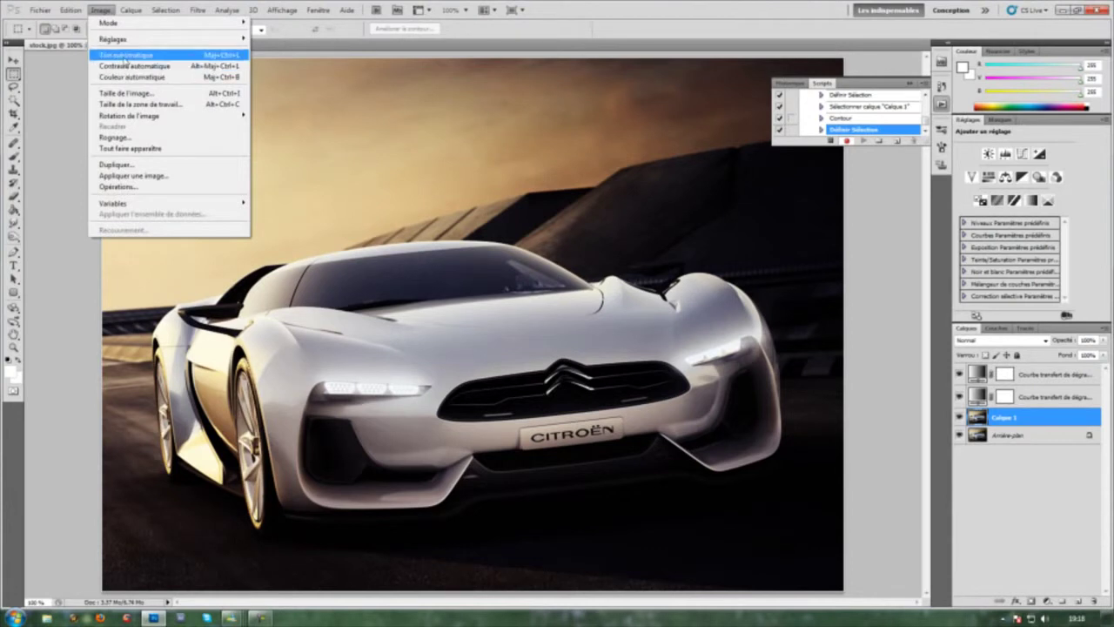
pyautogui.click(122, 94)
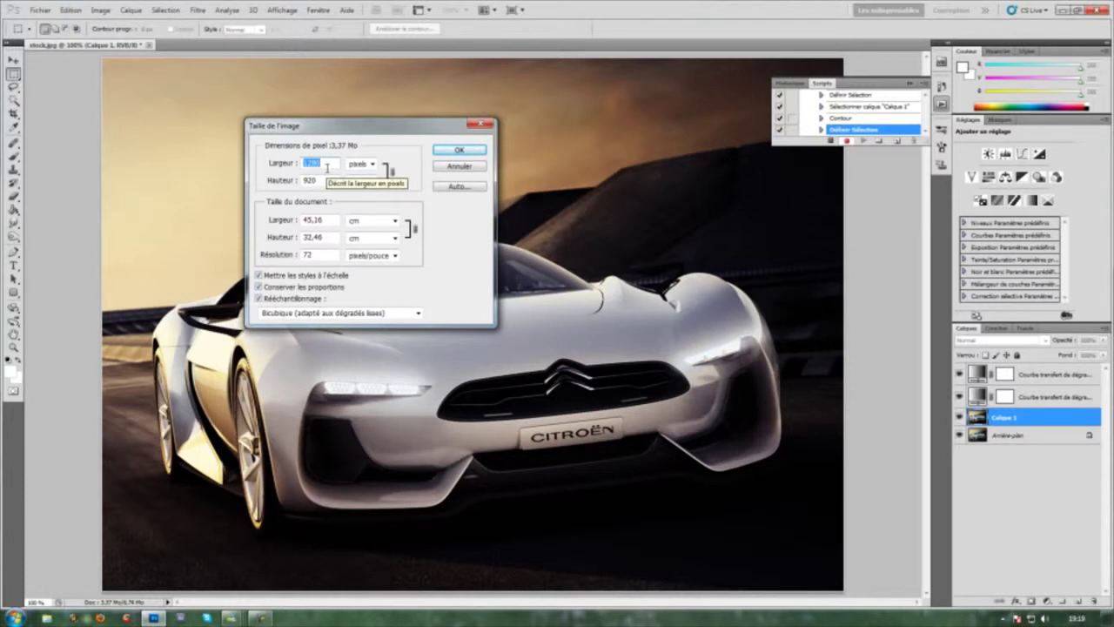
pyautogui.write('800')
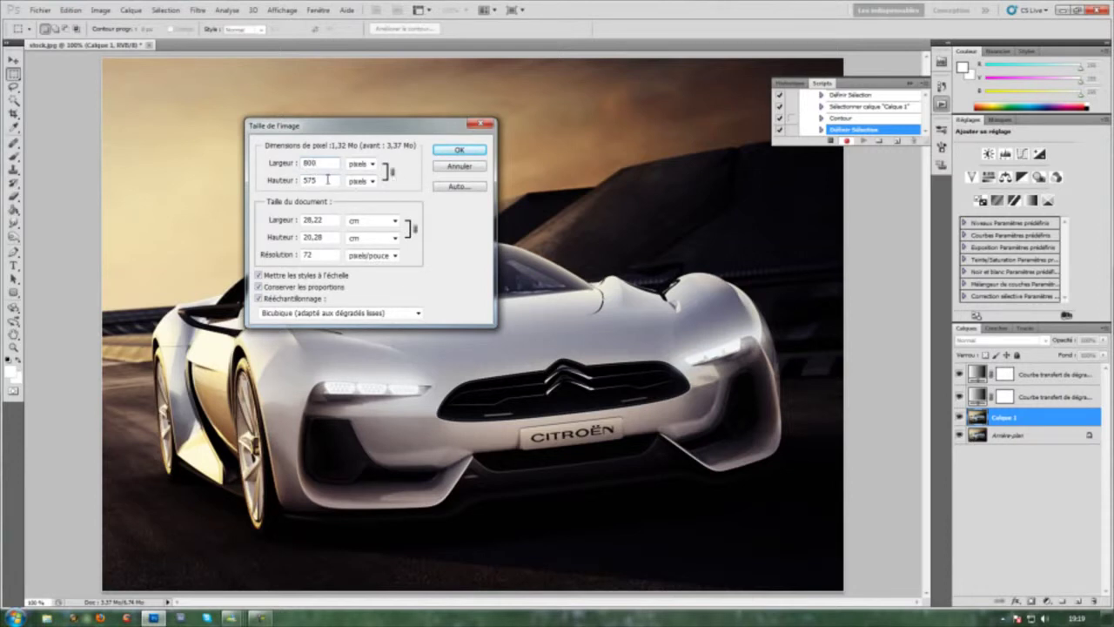
pyautogui.click(453, 154)
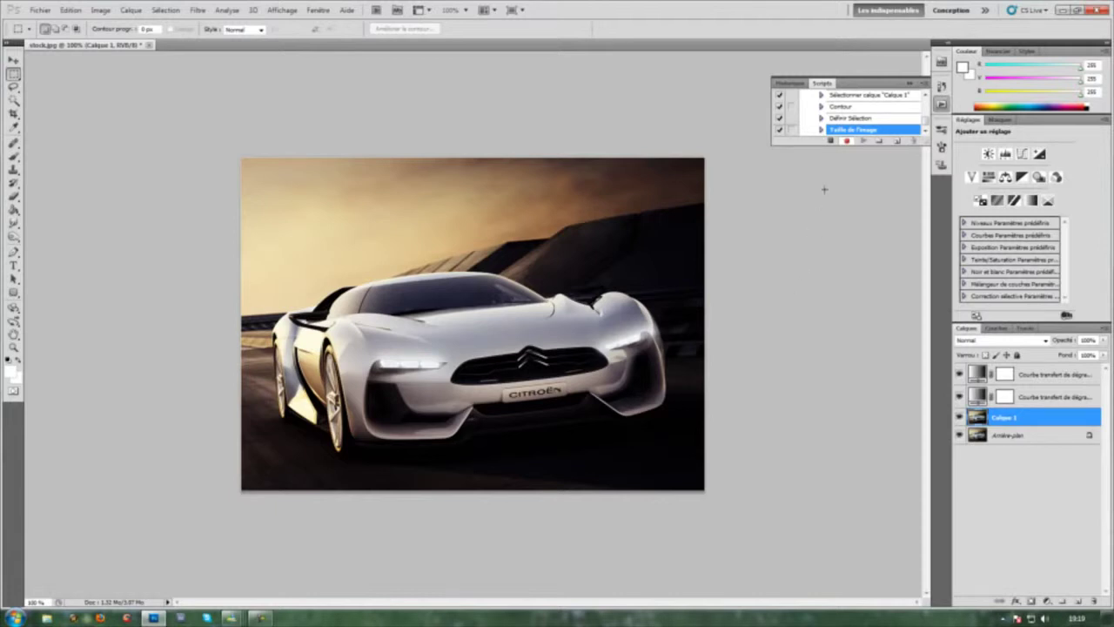
pyautogui.click(831, 141)
# Step: Close stock.jpg without saving and reopen the original unedited file
pyautogui.click(149, 46)
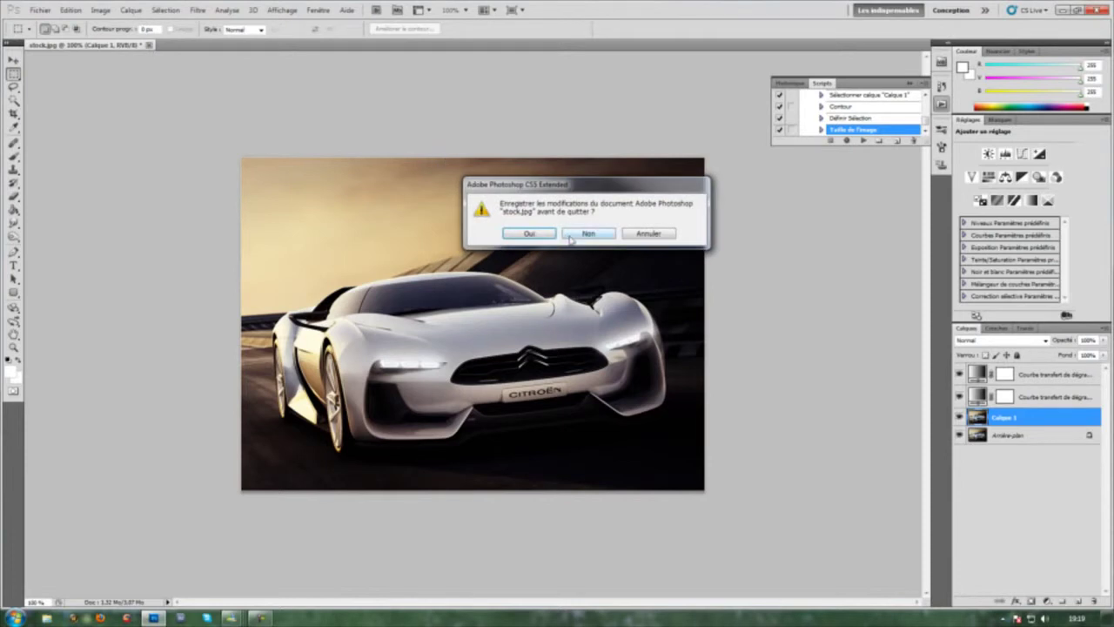
pyautogui.click(571, 235)
pyautogui.click(40, 9)
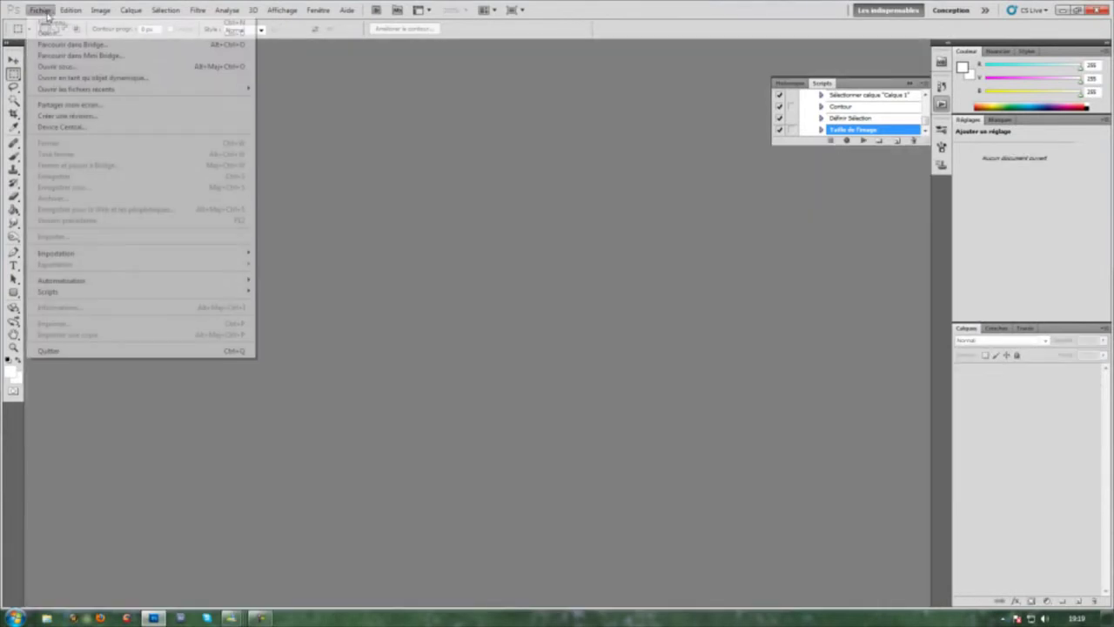
pyautogui.click(51, 33)
pyautogui.doubleClick(296, 149)
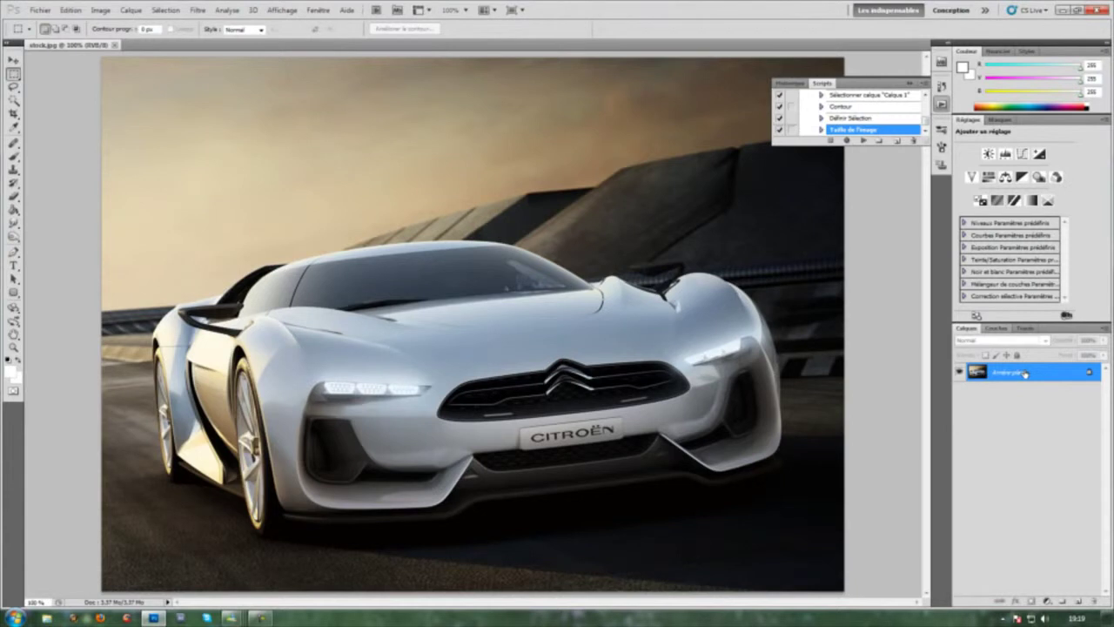
# Step: Duplicate the background layer of stock.jpg into Calque 1
pyautogui.hotkey('ctrl', 'j')
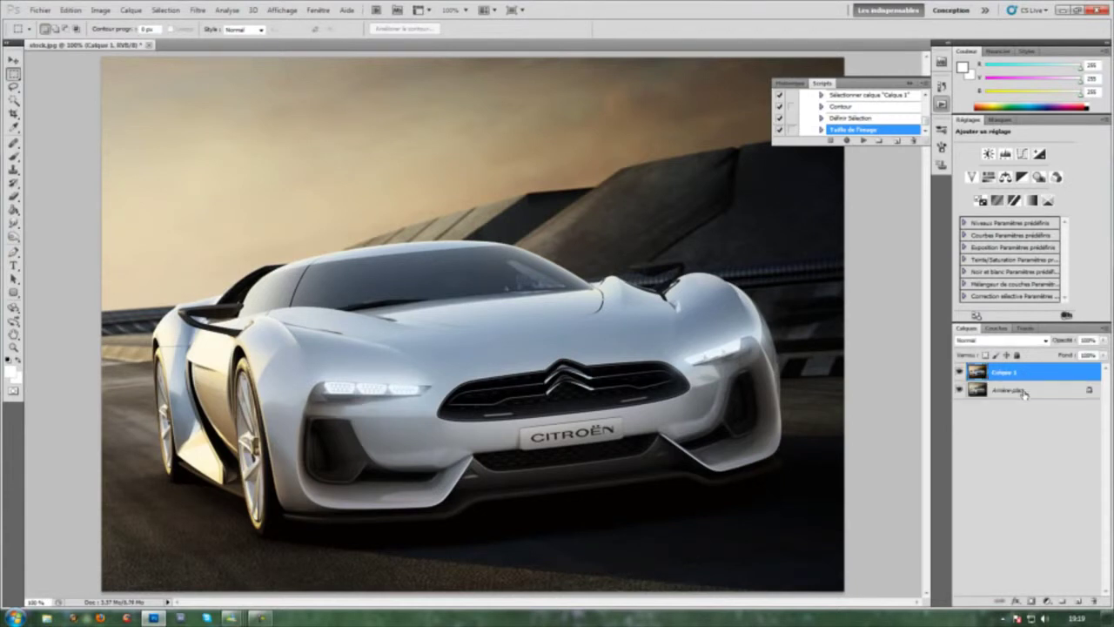
pyautogui.moveTo(926, 127); pyautogui.dragTo(928, 106)
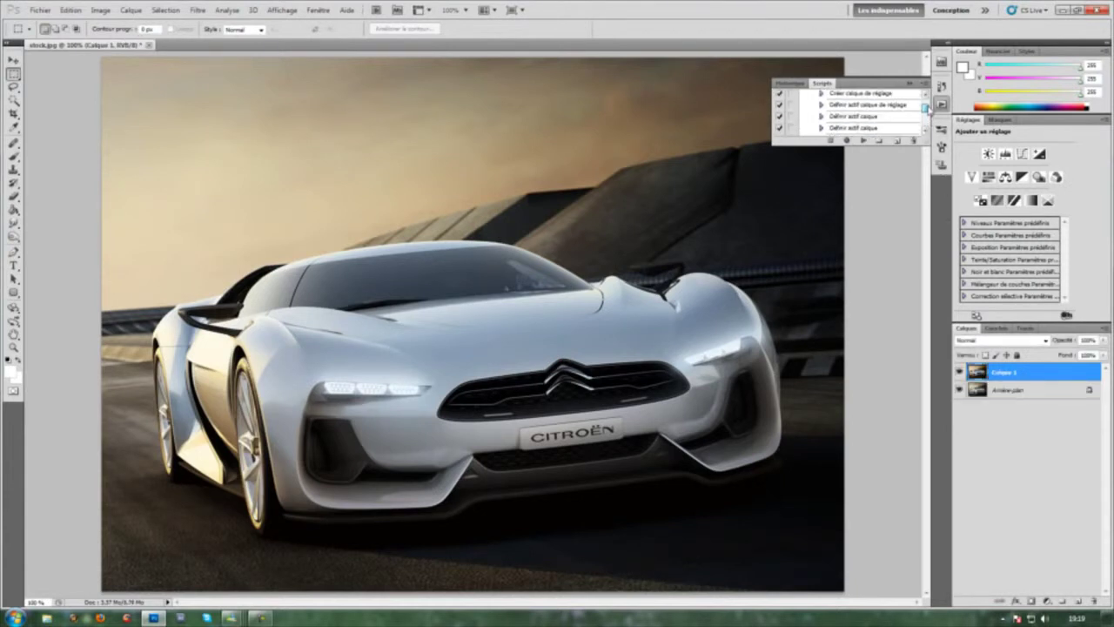
pyautogui.scroll(3, 928, 105)
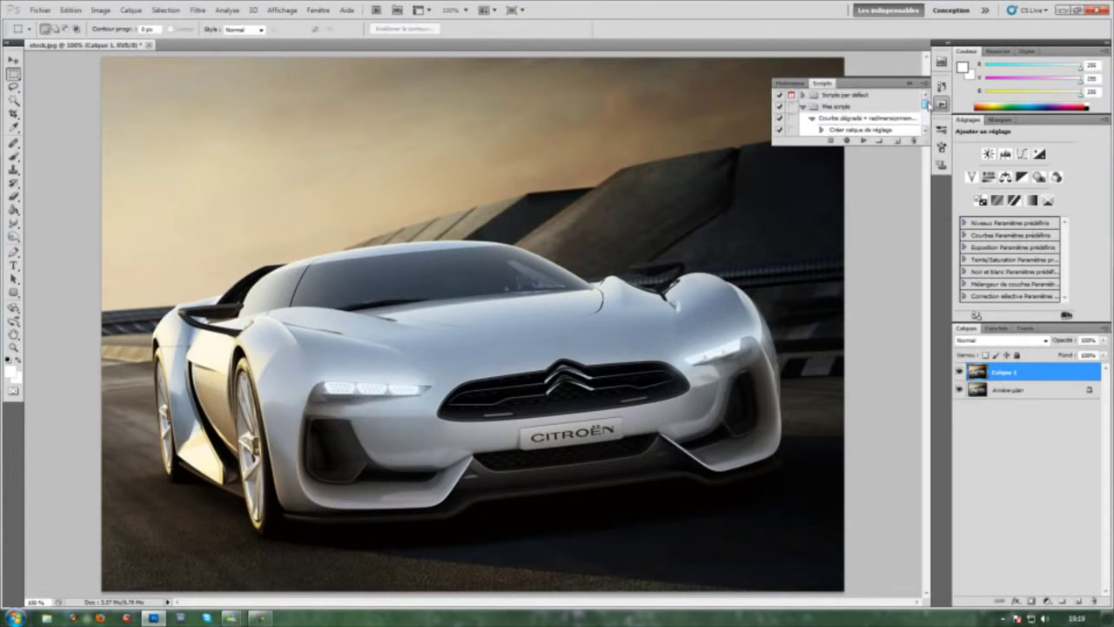
# Step: Replay the recorded gradient-map-and-resize action on the photo, then fit the image on screen
pyautogui.click(810, 119)
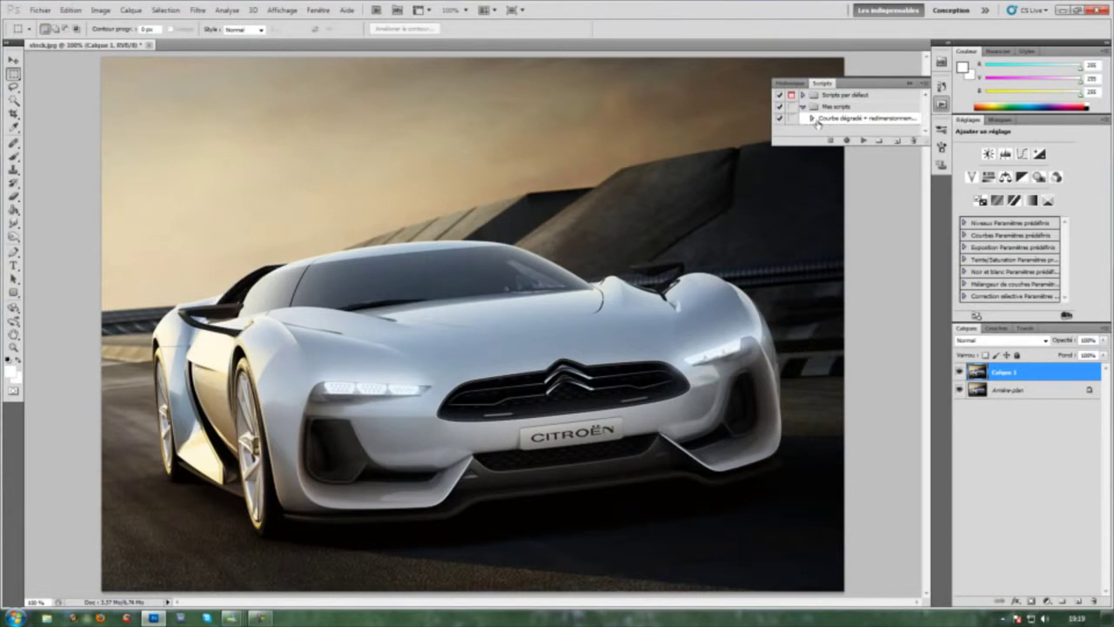
pyautogui.click(840, 120)
pyautogui.click(865, 142)
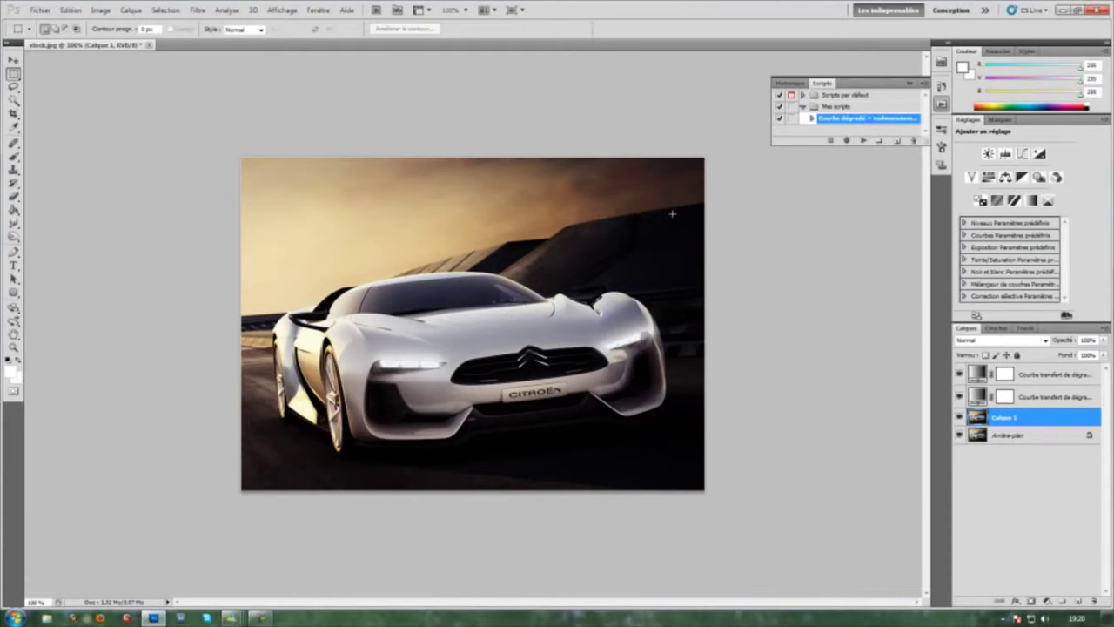
pyautogui.hotkey('ctrl', '0')
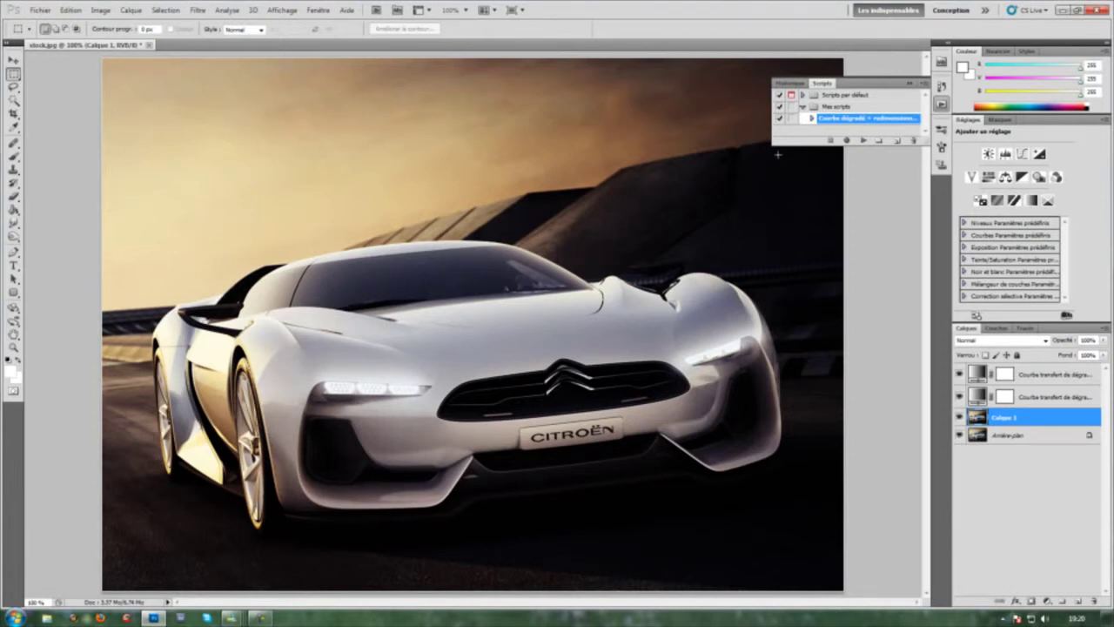
# Step: List the action's recorded steps, such as Créer calque de réglage, Contour and Définir Sélection, and scroll through them
pyautogui.click(811, 120)
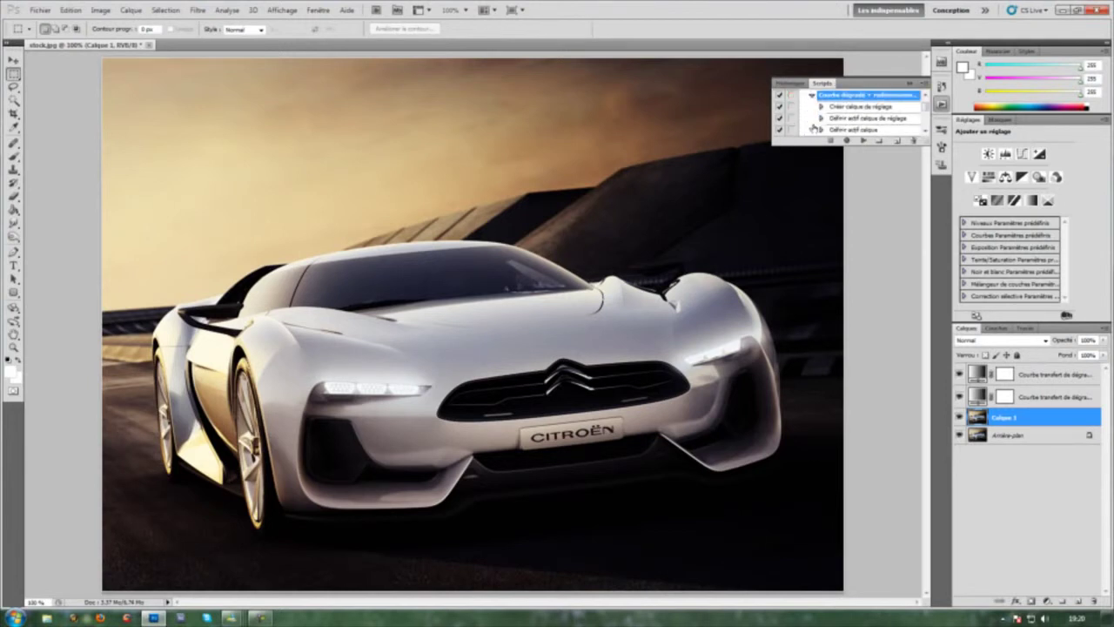
pyautogui.scroll(-1, 813, 128)
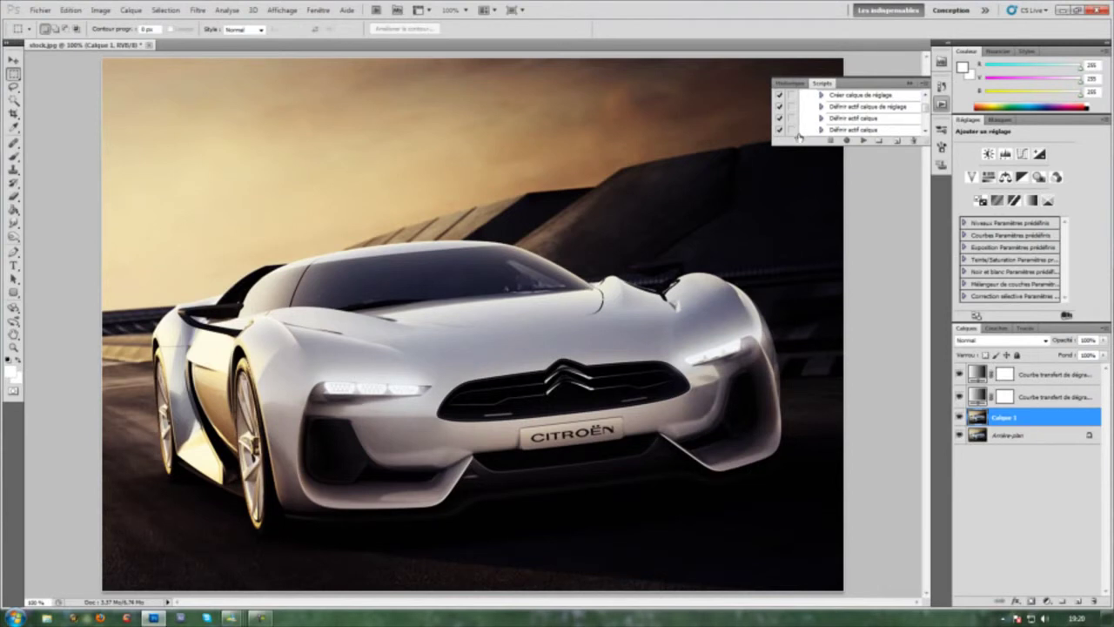
pyautogui.scroll(-2, 811, 112)
pyautogui.scroll(-1, 810, 121)
pyautogui.scroll(-1, 809, 122)
pyautogui.scroll(-2, 810, 122)
pyautogui.scroll(-1, 809, 121)
pyautogui.scroll(-1, 810, 121)
pyautogui.scroll(-1, 809, 122)
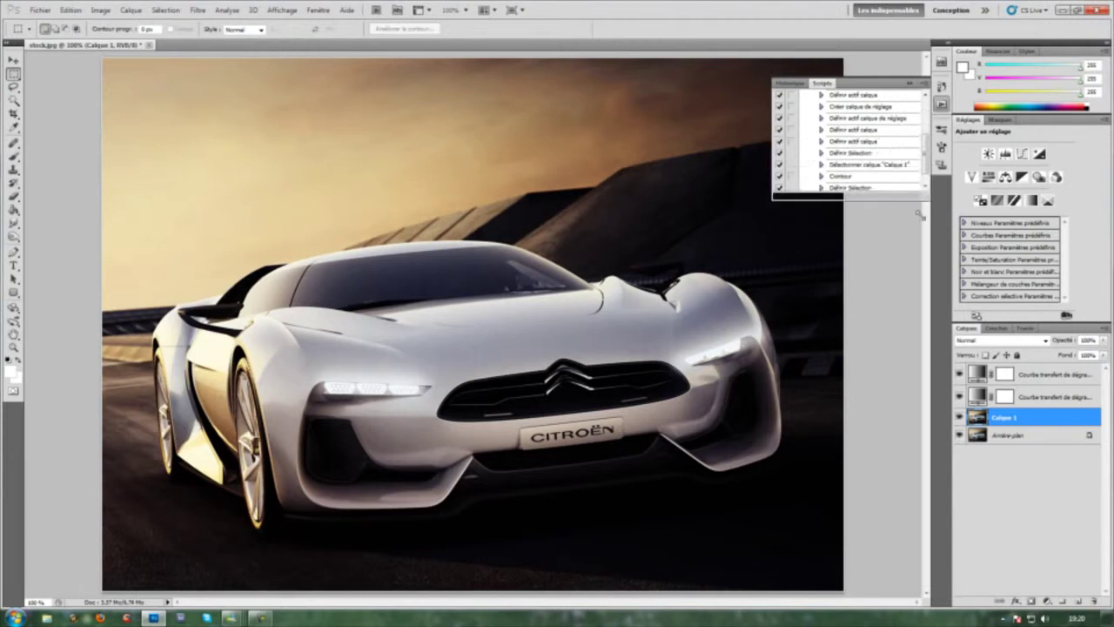
# Step: Uncheck the Taille de l'image step in the recorded action, then close the Actions panel
pyautogui.moveTo(917, 142); pyautogui.dragTo(920, 295)
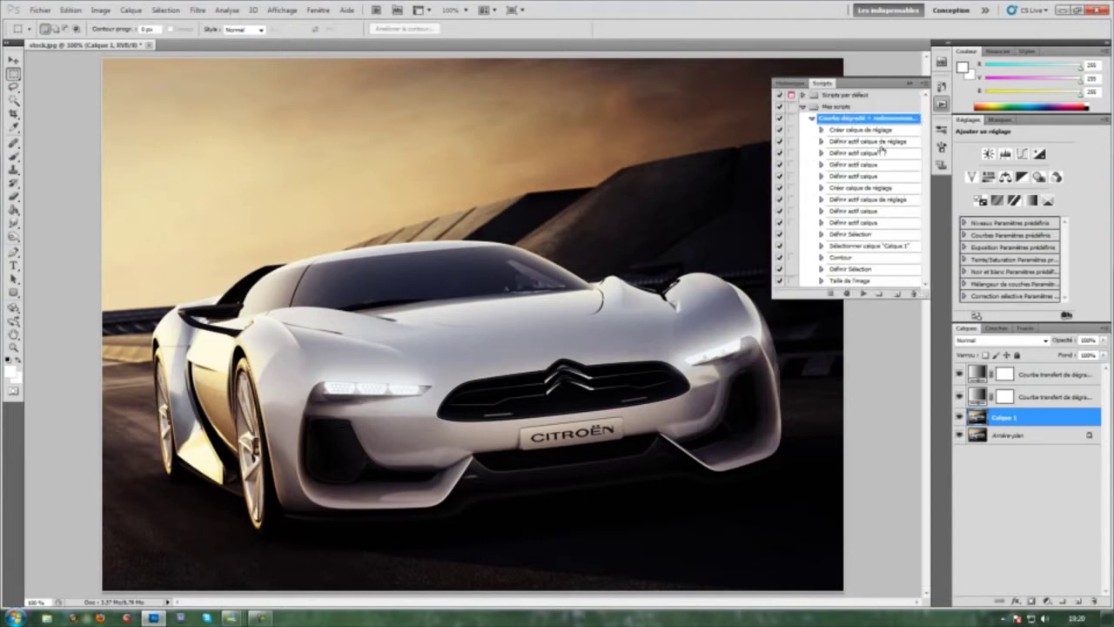
pyautogui.click(862, 282)
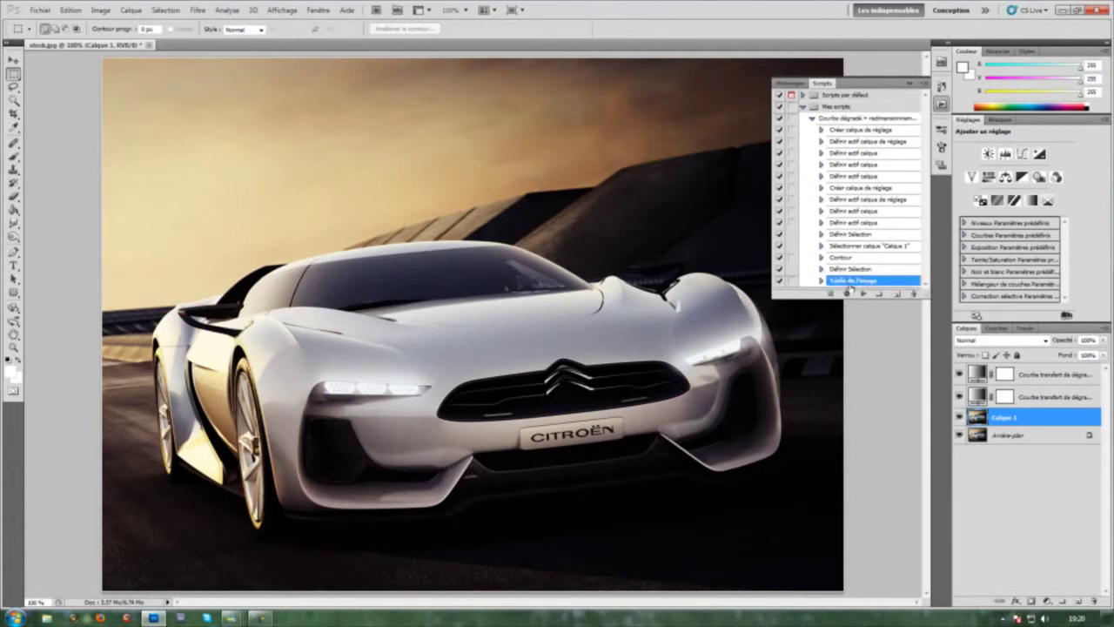
pyautogui.click(780, 281)
pyautogui.click(943, 106)
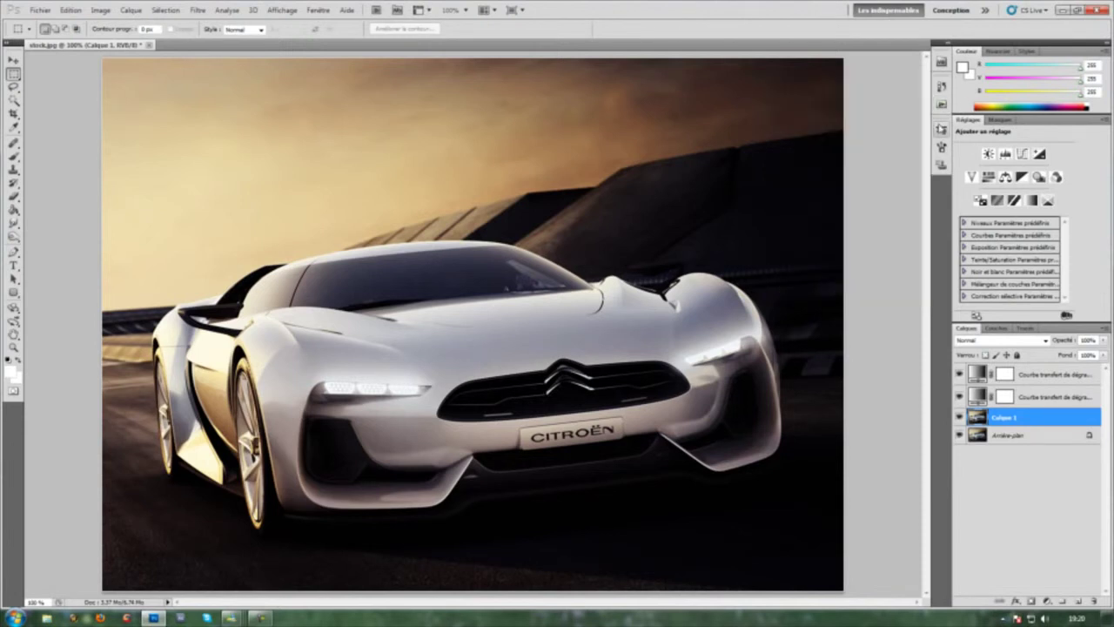